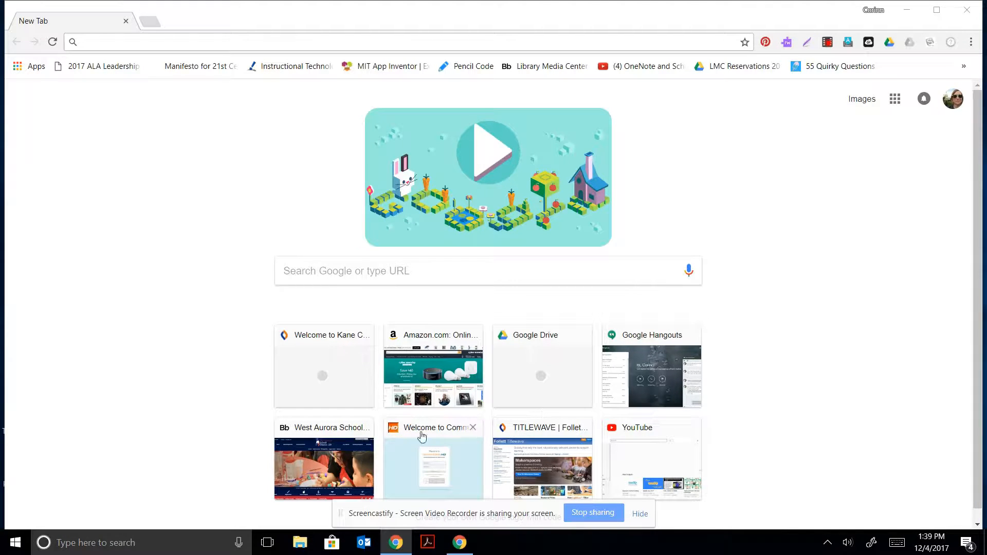
# Search Google for 'lucidpress' and open the 'Lucidpress: Online Print & Digital Publishing Software' result.
pyautogui.click(341, 267)
pyautogui.write('lucid')
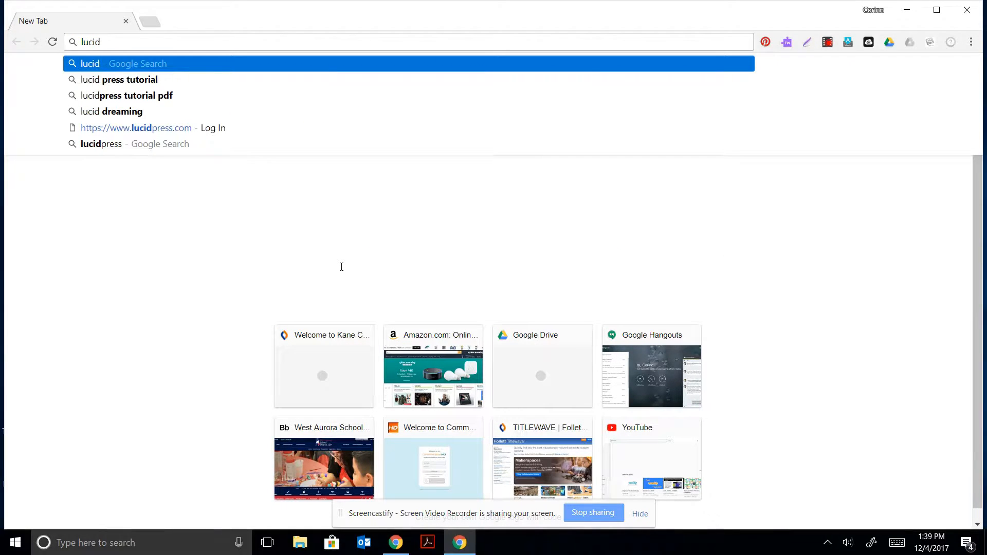
pyautogui.write('press')
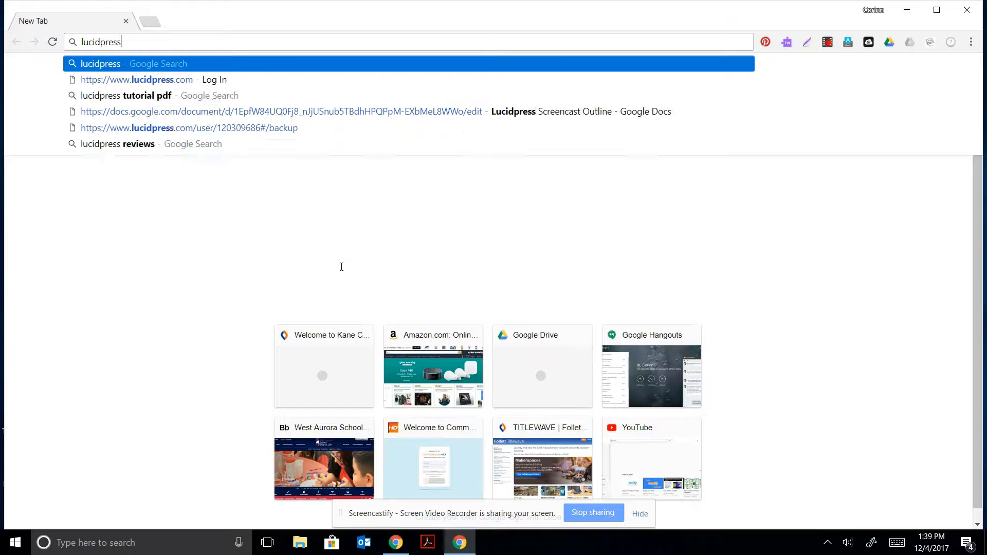
pyautogui.press('Return')
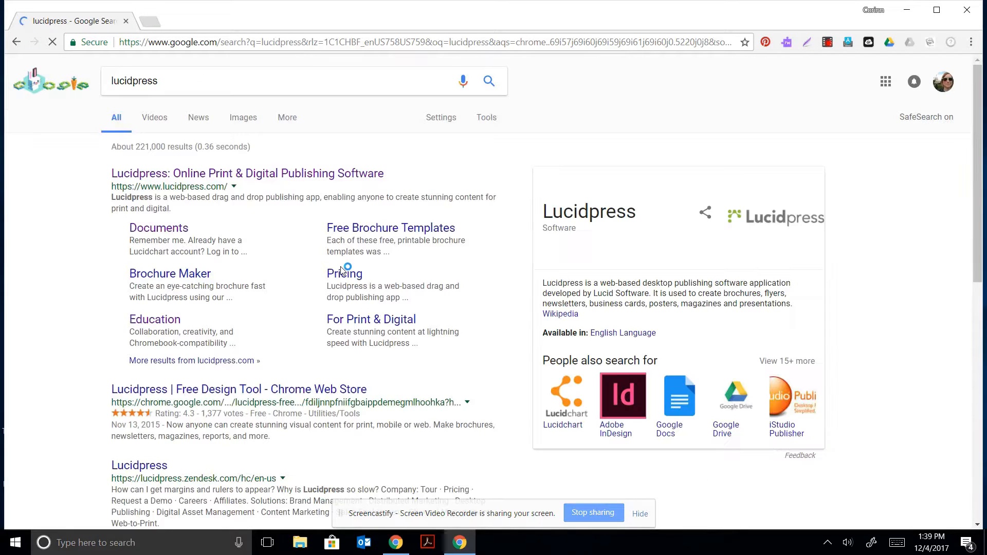
pyautogui.click(284, 178)
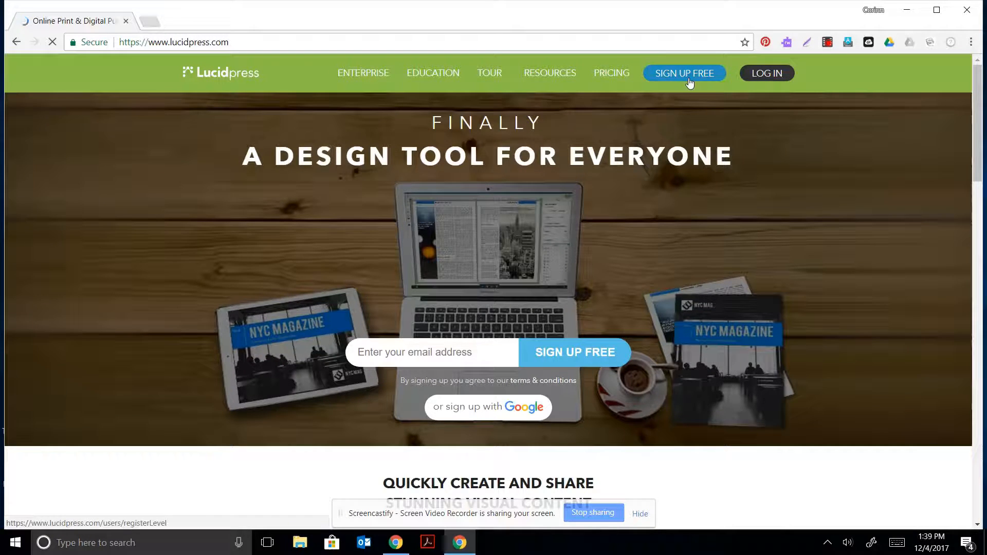
# Sign in to Lucidpress with a Google account to reach the Documents page.
pyautogui.click(488, 414)
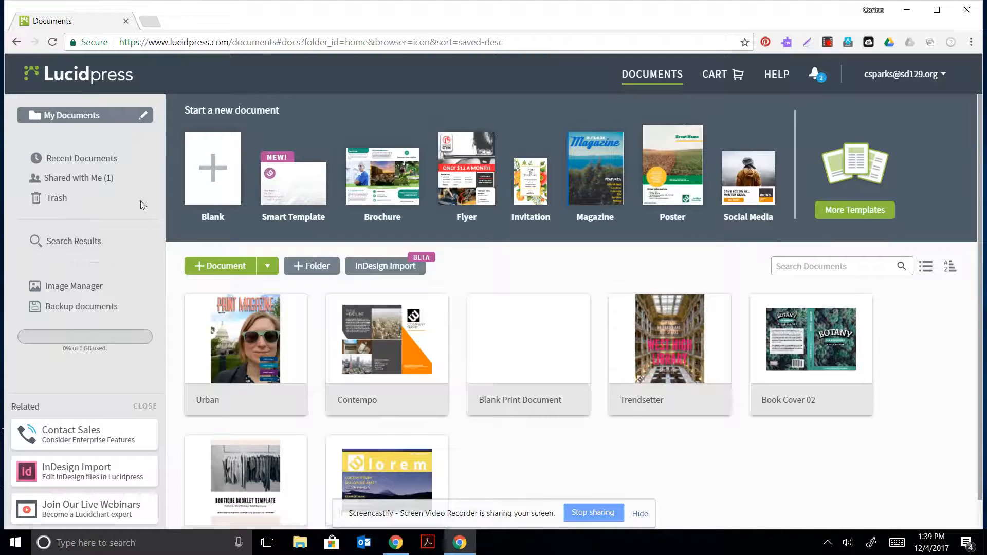
pyautogui.tripleClick(194, 114)
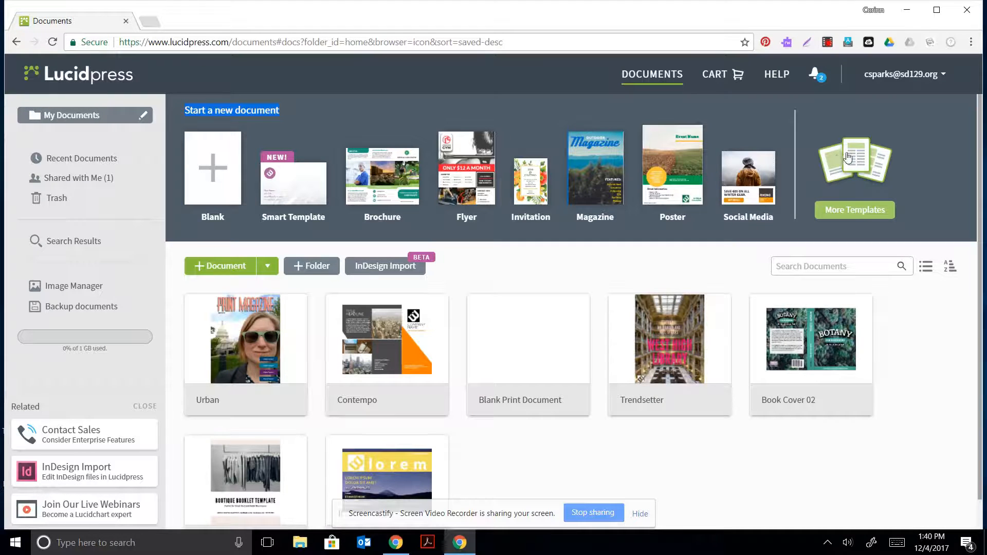
# Create a new document from the Connoisseur template in the Magazines template category.
pyautogui.click(844, 214)
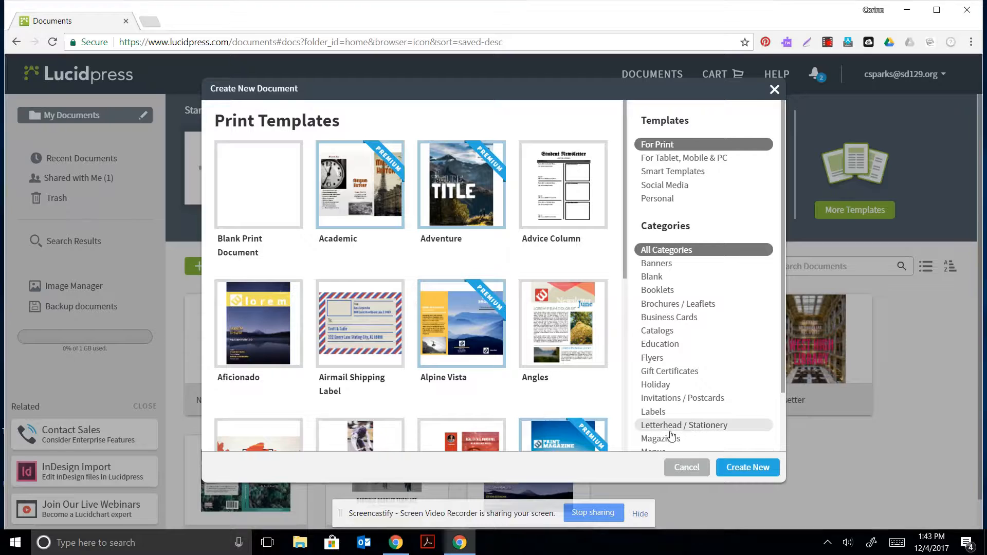
pyautogui.moveTo(668, 428); pyautogui.dragTo(679, 408)
pyautogui.click(677, 354)
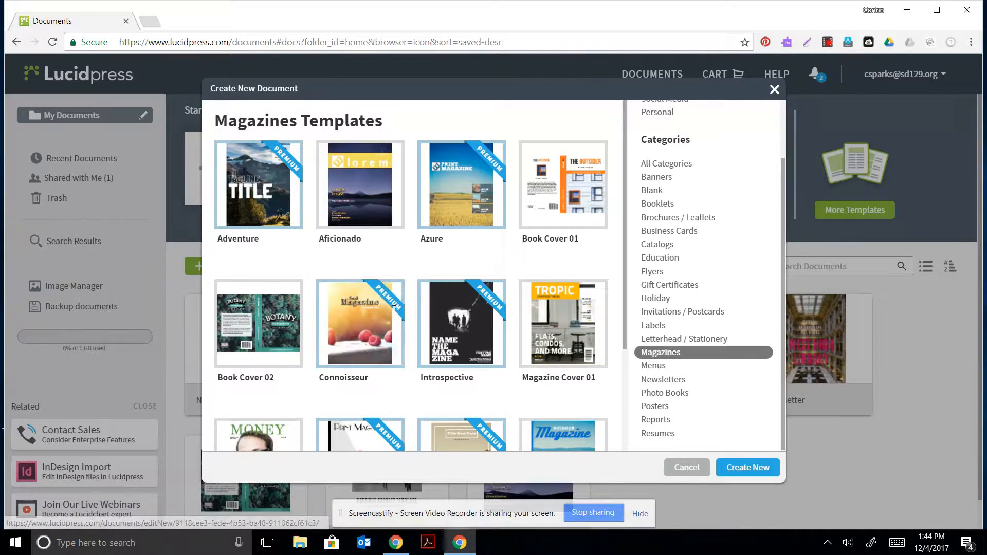
pyautogui.doubleClick(353, 322)
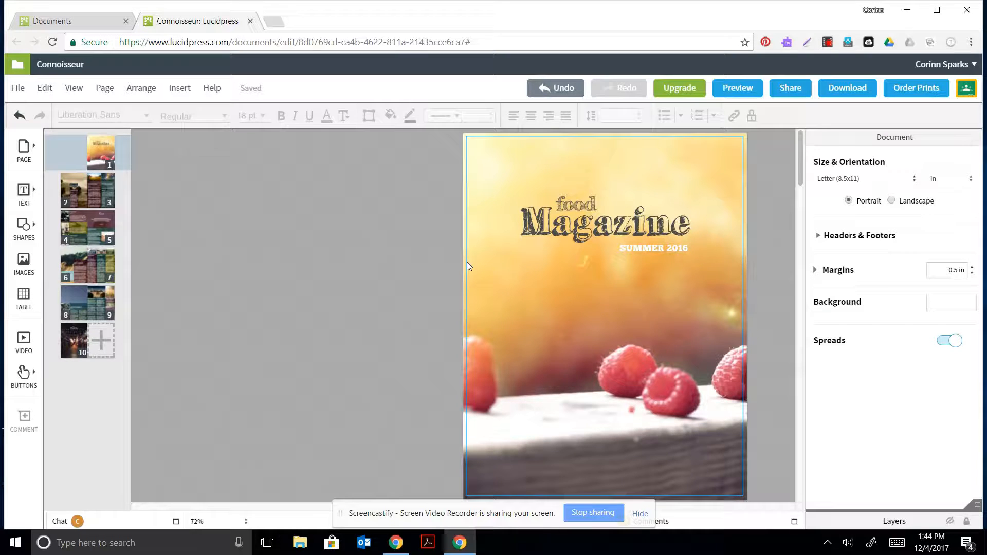
# Invite a collaborator by e-mail with 'Can edit and share' permission, then close the sharing window.
pyautogui.click(797, 88)
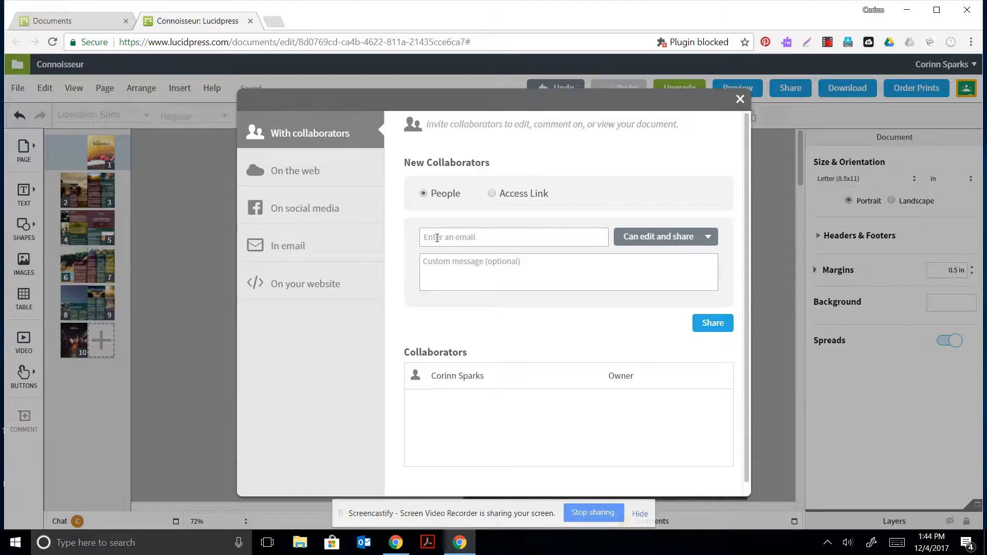
pyautogui.click(437, 238)
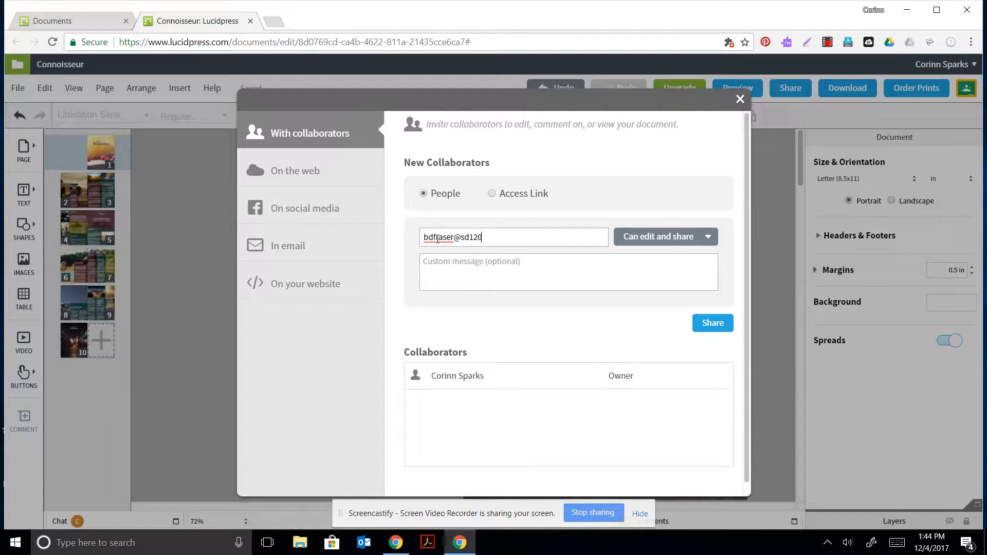
pyautogui.click(712, 324)
pyautogui.click(672, 403)
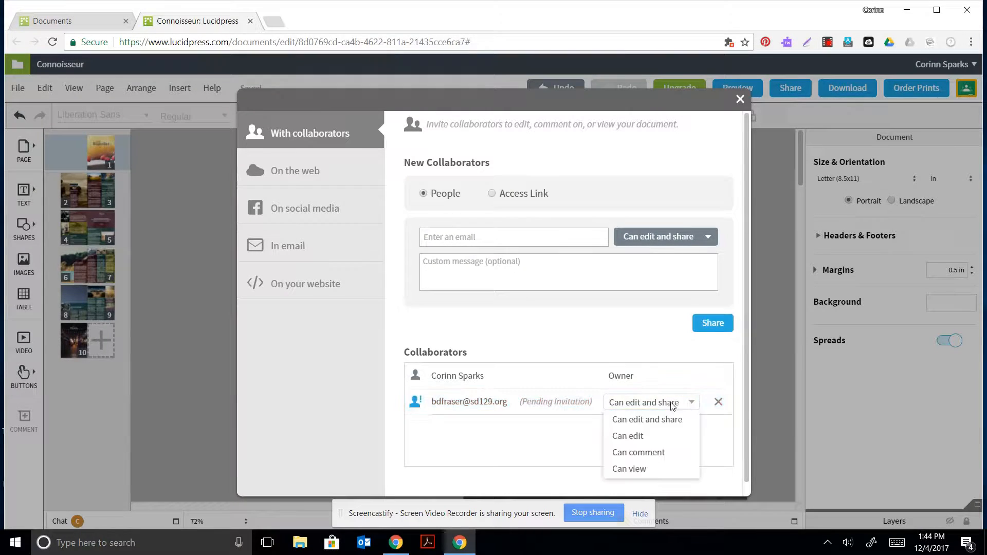
pyautogui.click(681, 401)
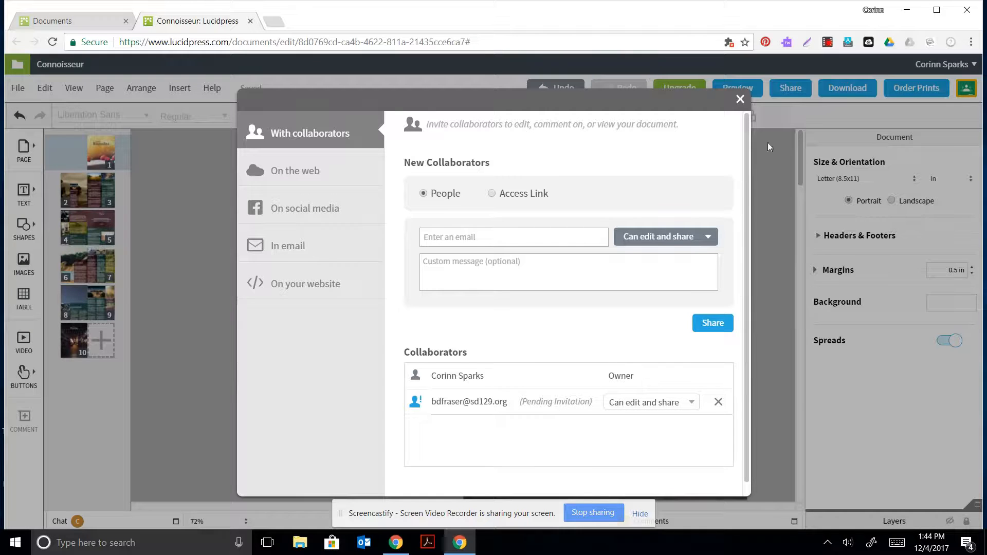
pyautogui.click(740, 99)
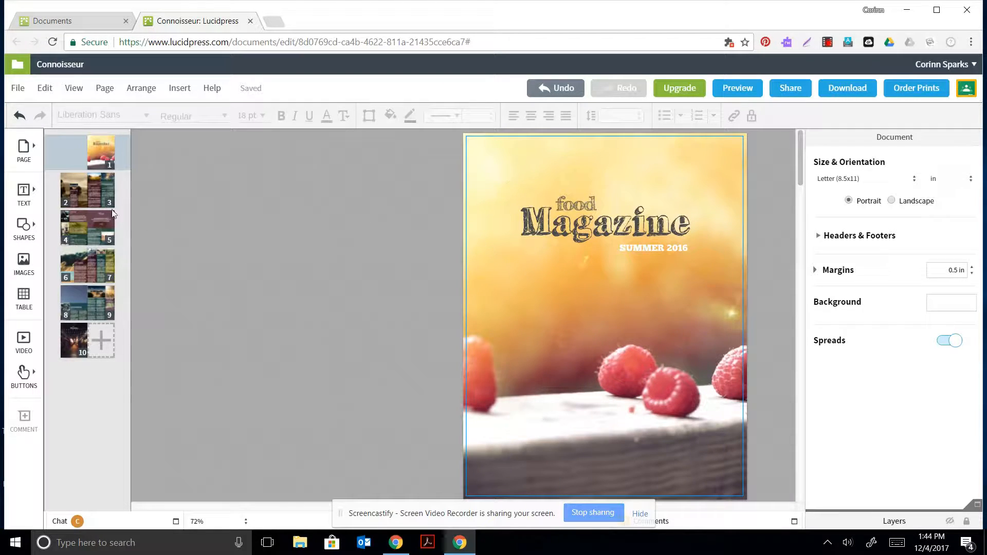
# Look over the pages 2–3 spread and insert a new blank page after the cover.
pyautogui.click(79, 191)
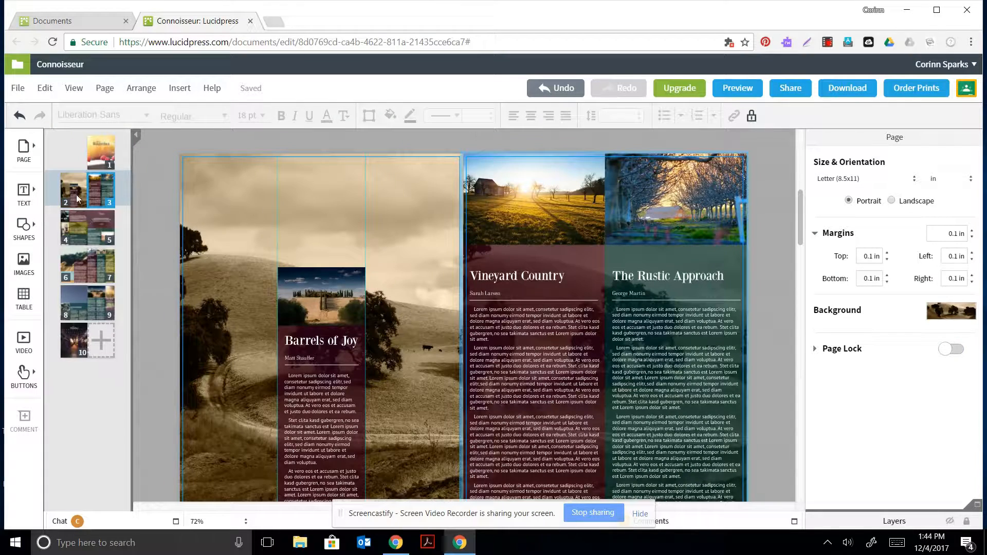
pyautogui.click(73, 189)
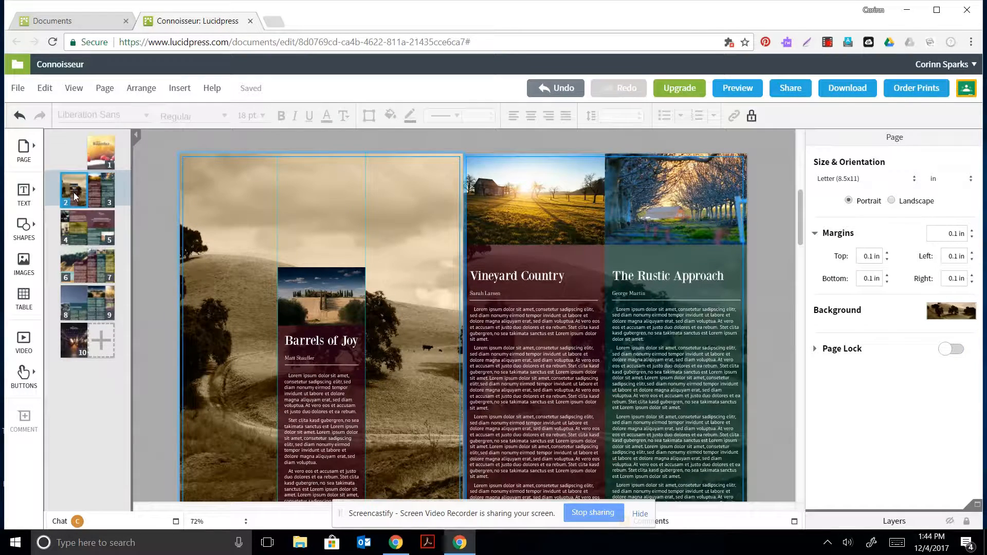
pyautogui.click(104, 189)
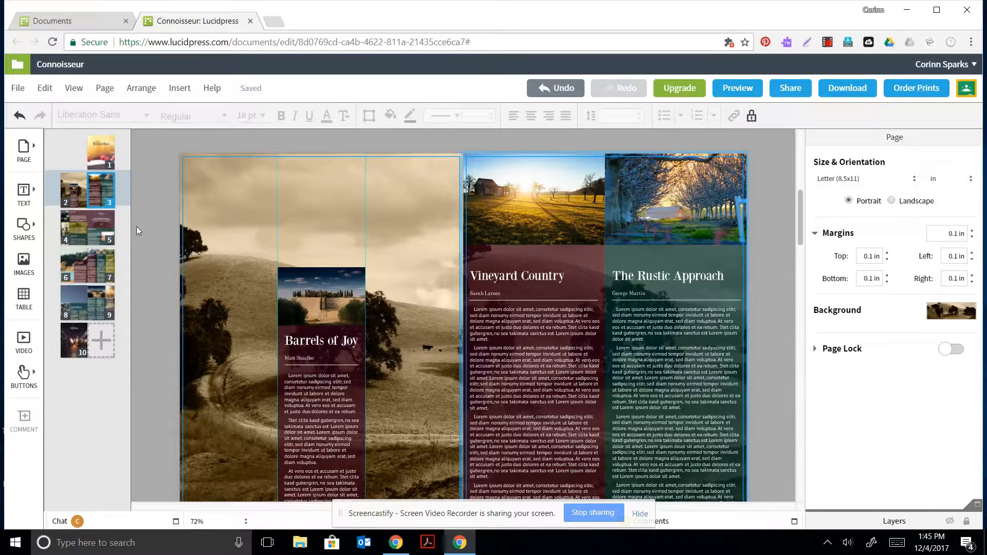
pyautogui.click(98, 156)
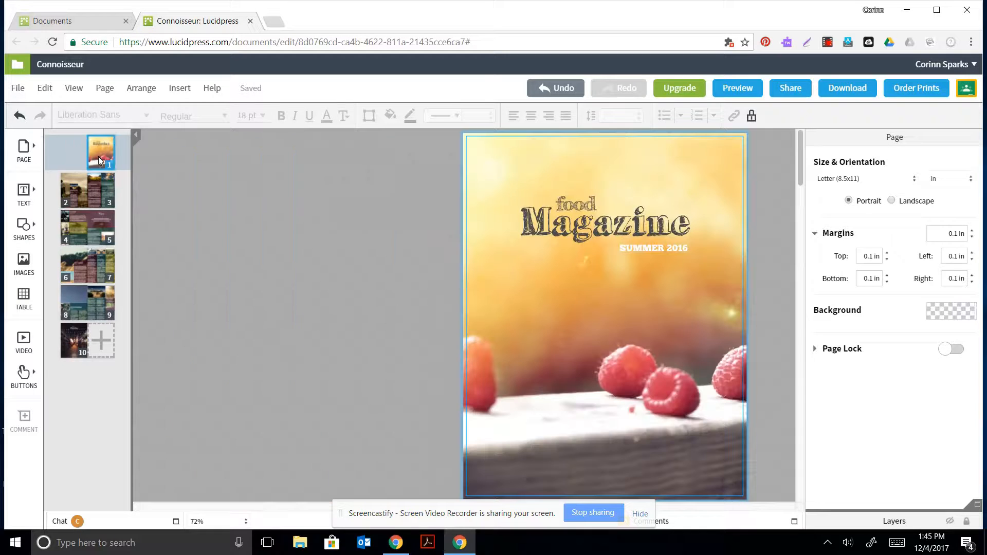
pyautogui.click(101, 340)
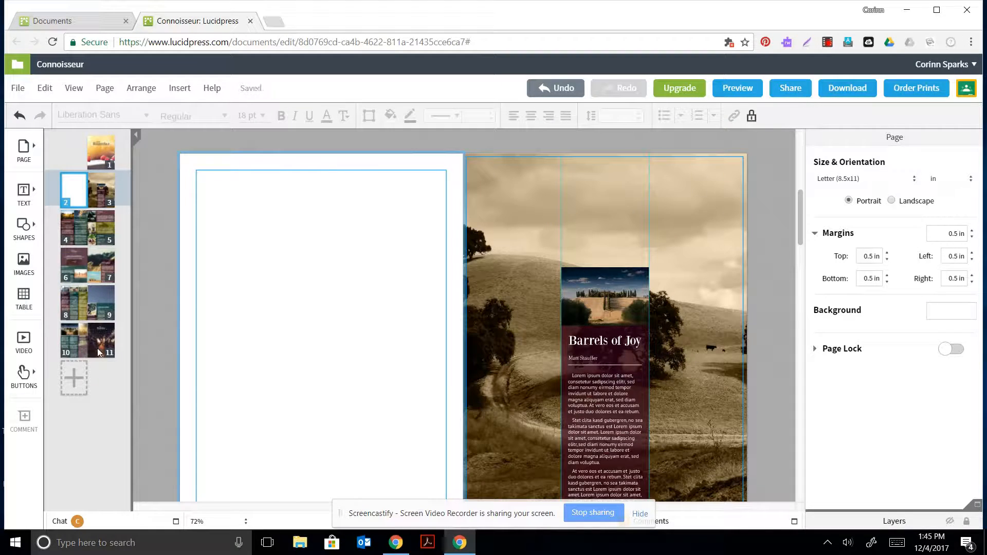
# Reorder the inner pages, putting Barrels of Joy at position 5 and the blank page last as page 11.
pyautogui.moveTo(98, 348); pyautogui.dragTo(75, 185)
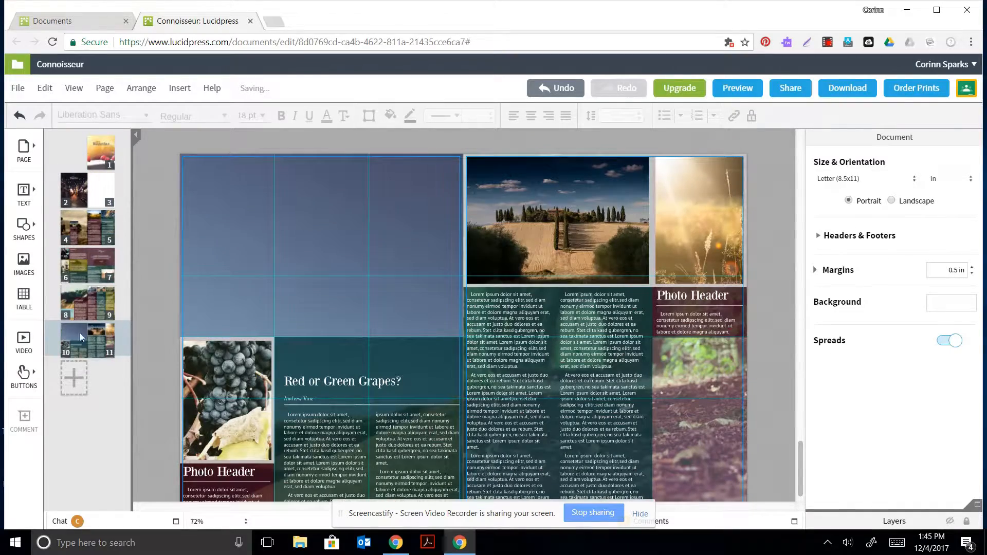
pyautogui.moveTo(79, 332); pyautogui.dragTo(93, 180)
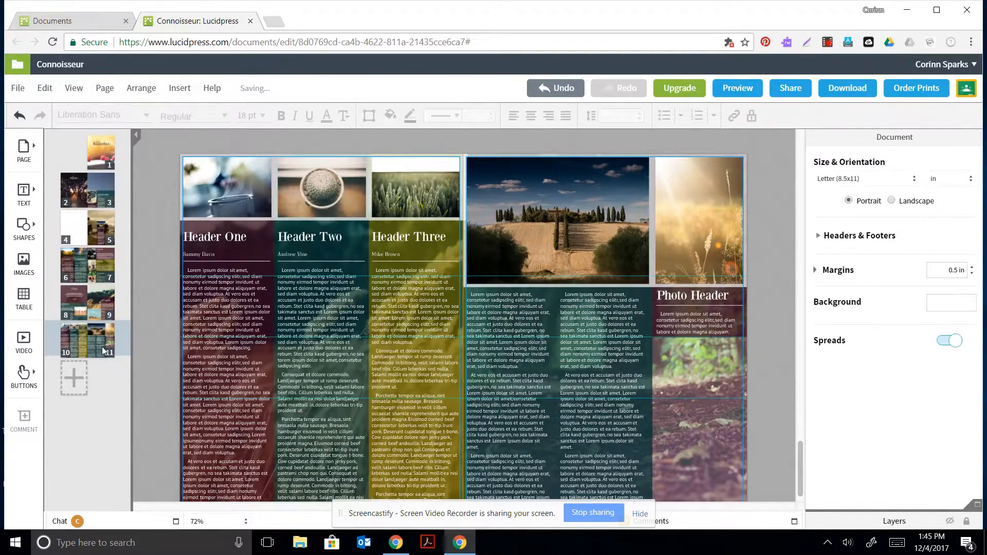
pyautogui.moveTo(102, 346); pyautogui.dragTo(70, 231)
pyautogui.moveTo(76, 274); pyautogui.dragTo(61, 369)
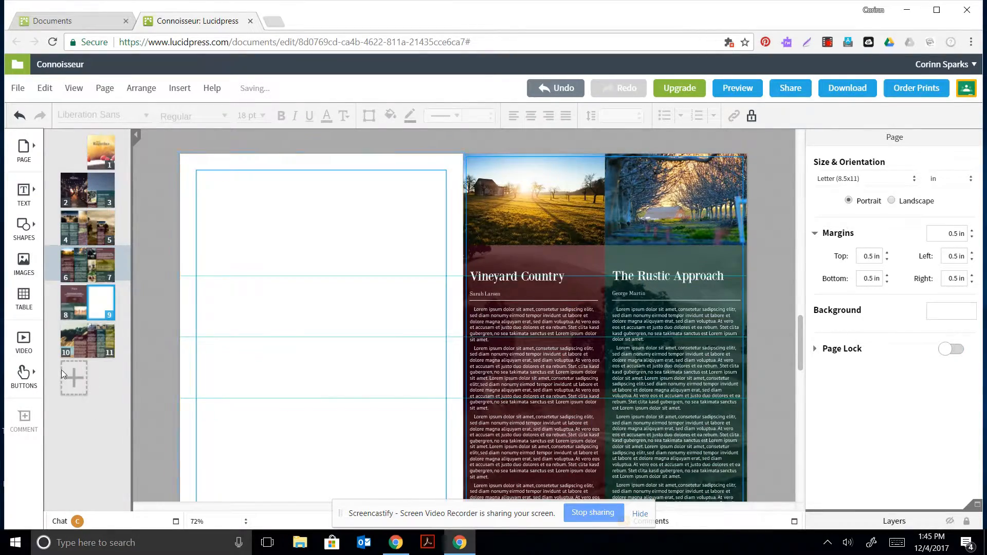
pyautogui.moveTo(107, 312); pyautogui.dragTo(102, 337)
pyautogui.click(102, 341)
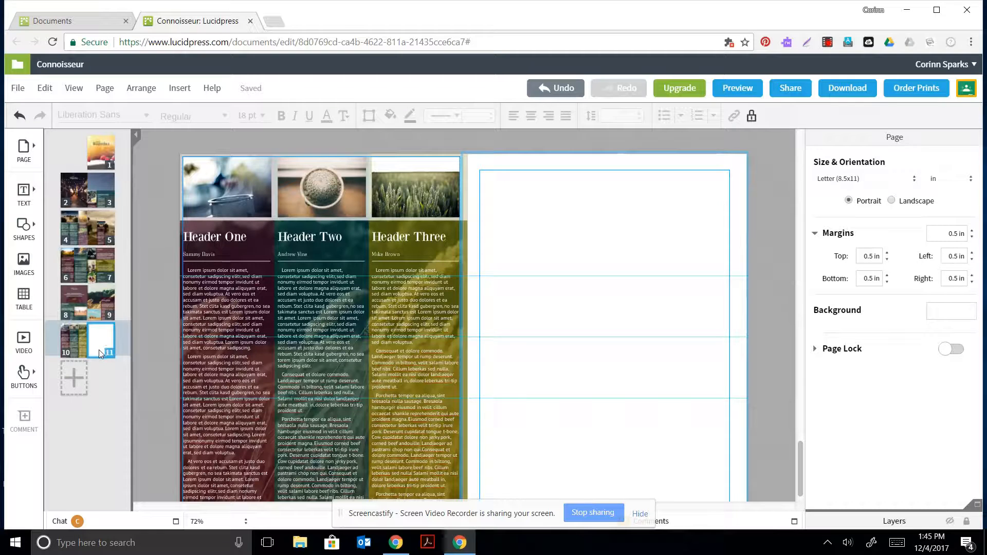
pyautogui.click(106, 155)
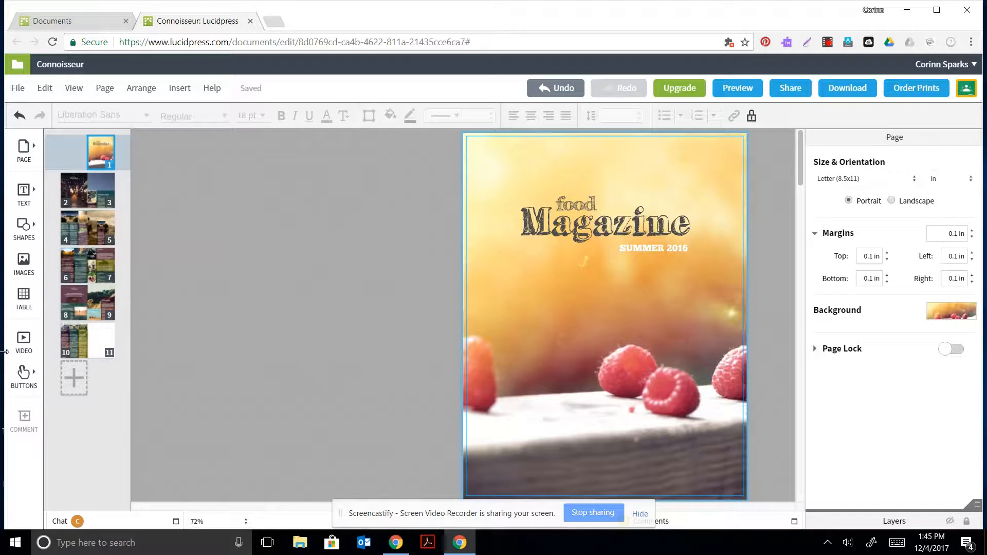
# Check the File menu and page 9's page options, then return to the food Magazine cover.
pyautogui.click(23, 91)
pyautogui.moveTo(159, 99)
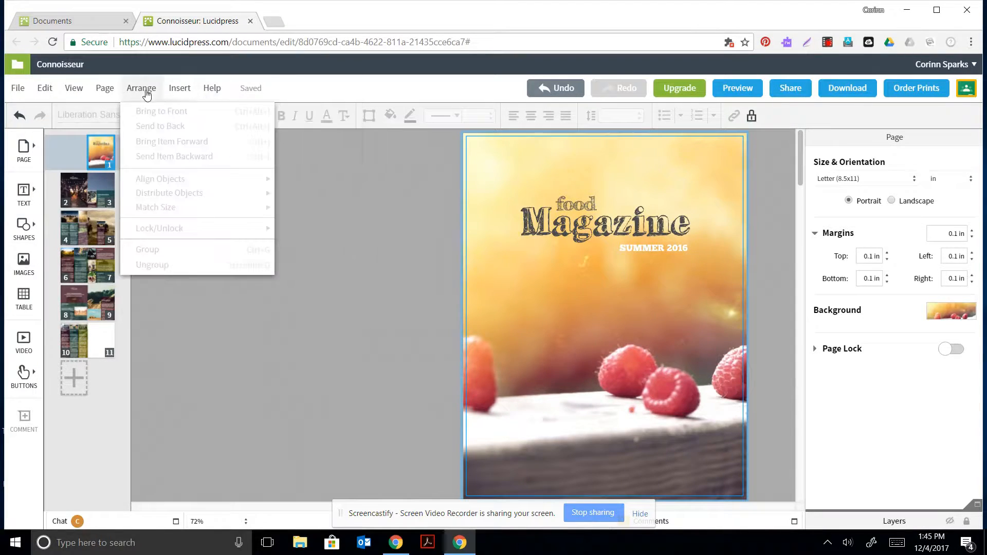
pyautogui.click(223, 344)
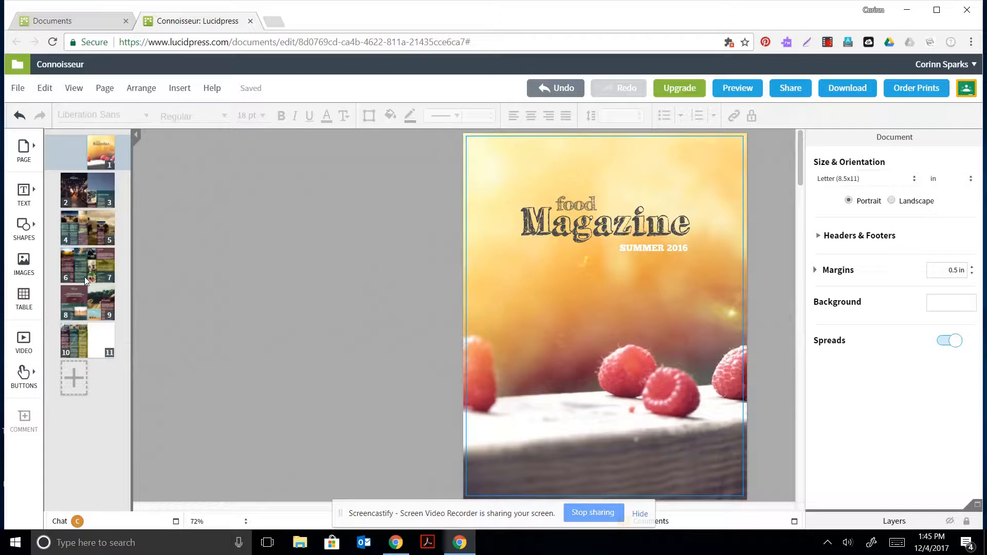
pyautogui.click(111, 302)
pyautogui.rightClick(112, 302)
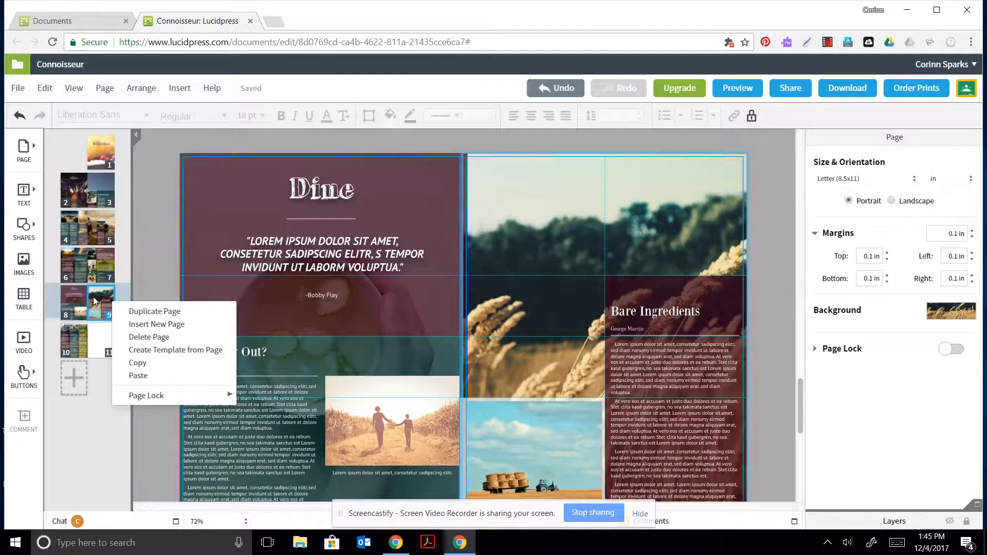
pyautogui.click(103, 153)
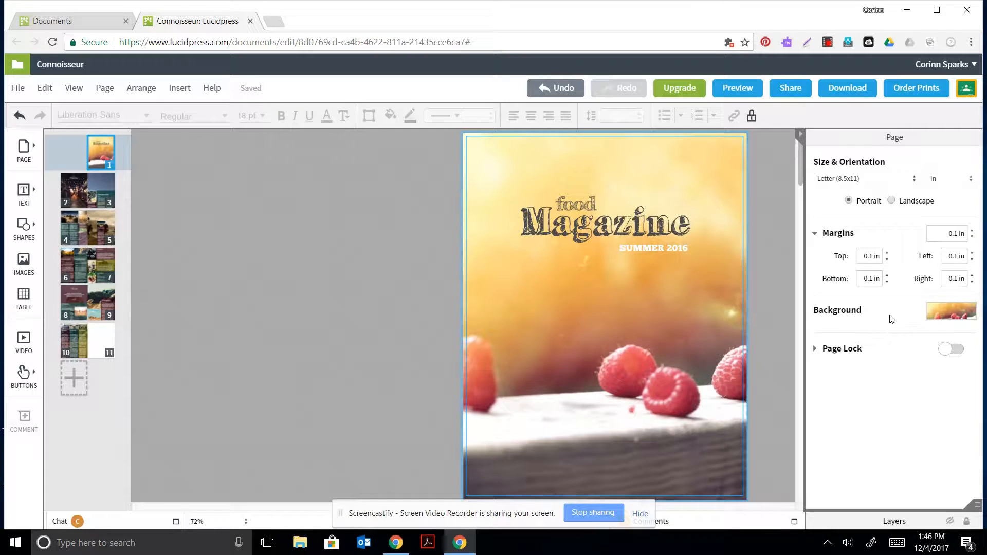
# Open the Image Manager from the cover's Background swatch to pick a new background image.
pyautogui.click(966, 315)
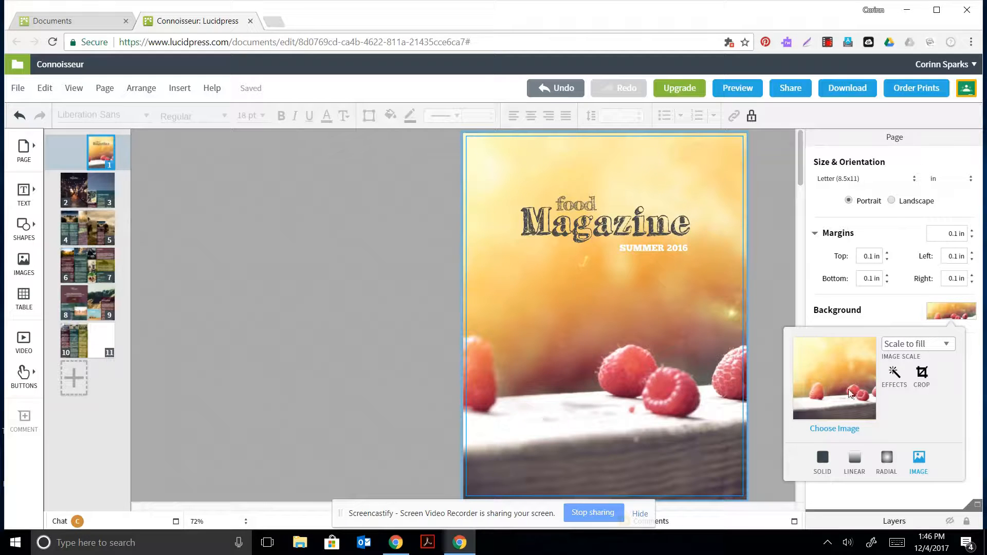
pyautogui.click(831, 430)
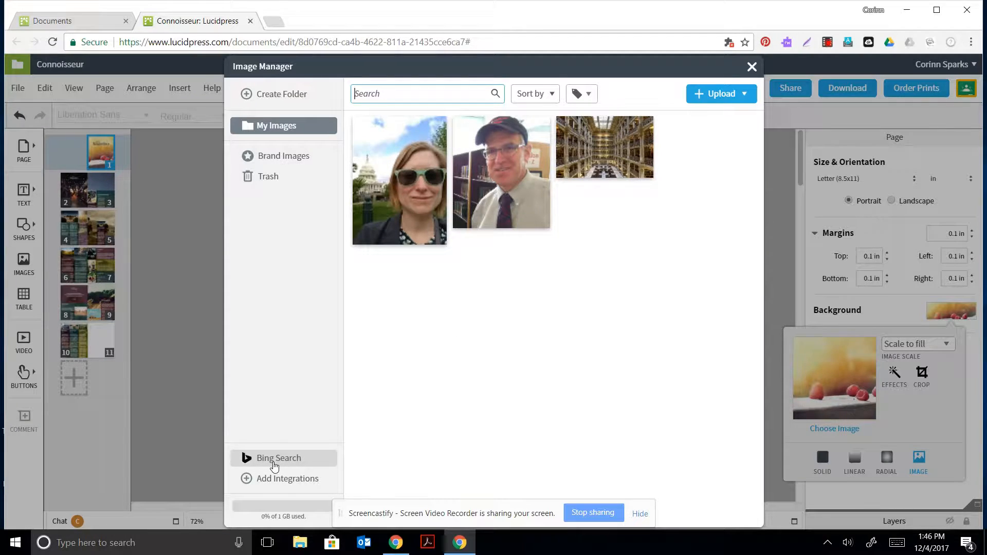
pyautogui.click(277, 463)
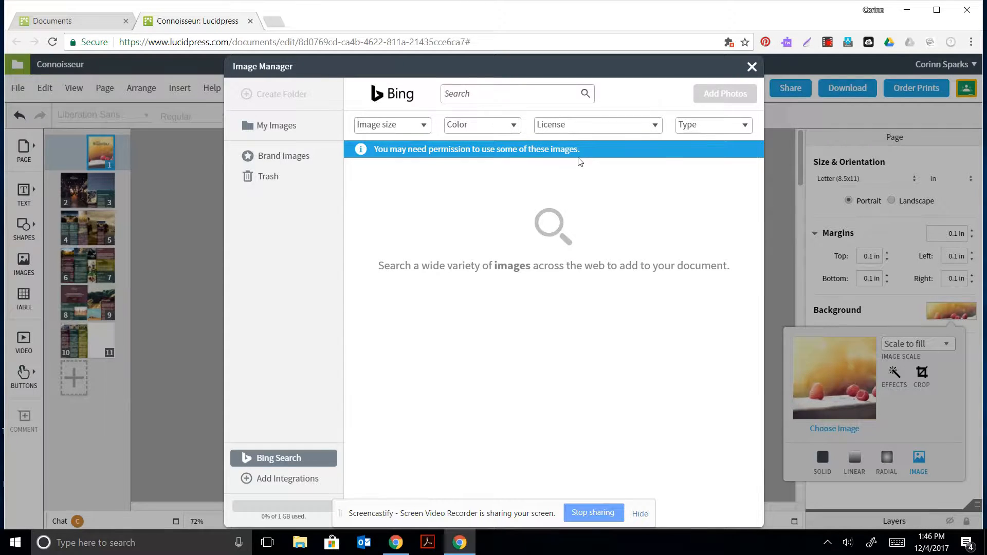
pyautogui.click(656, 127)
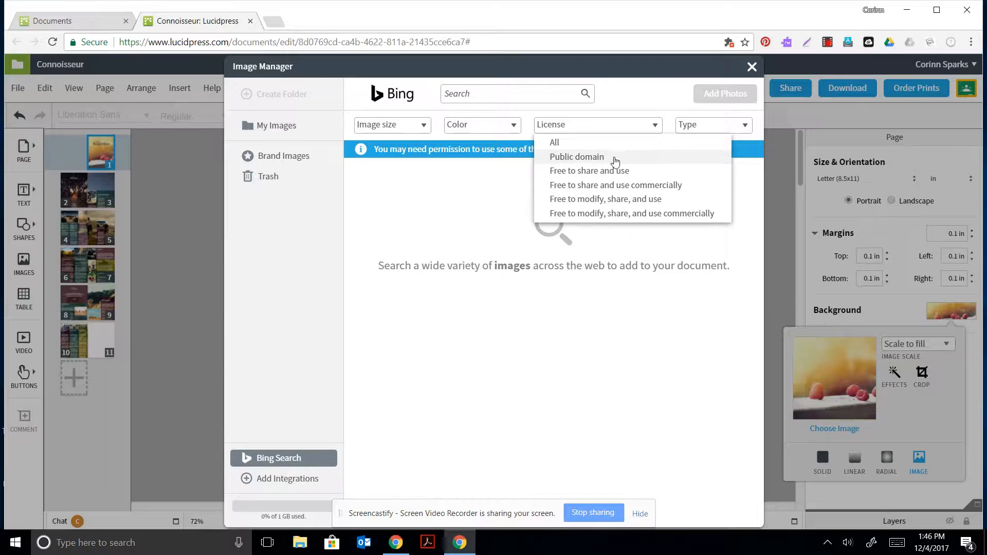
pyautogui.click(590, 200)
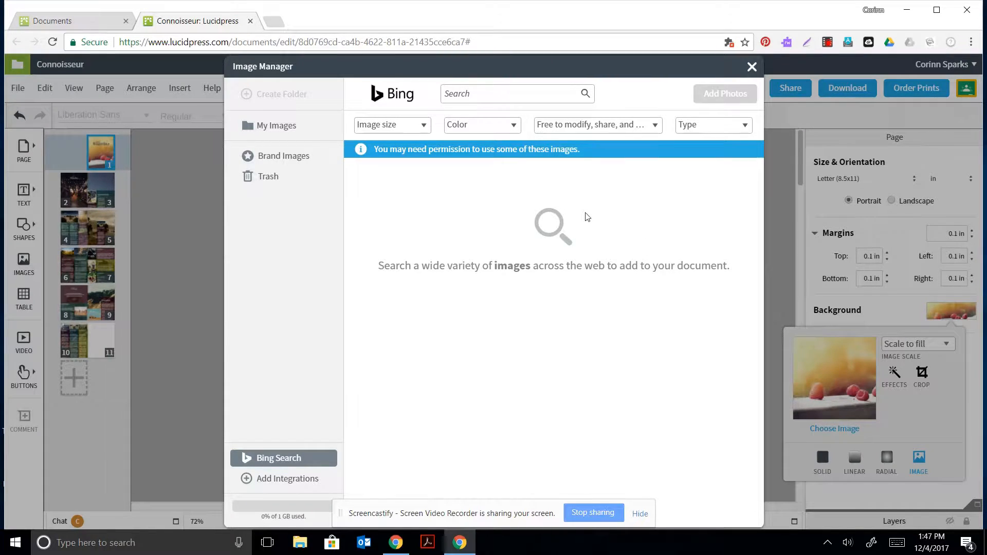
pyautogui.click(498, 92)
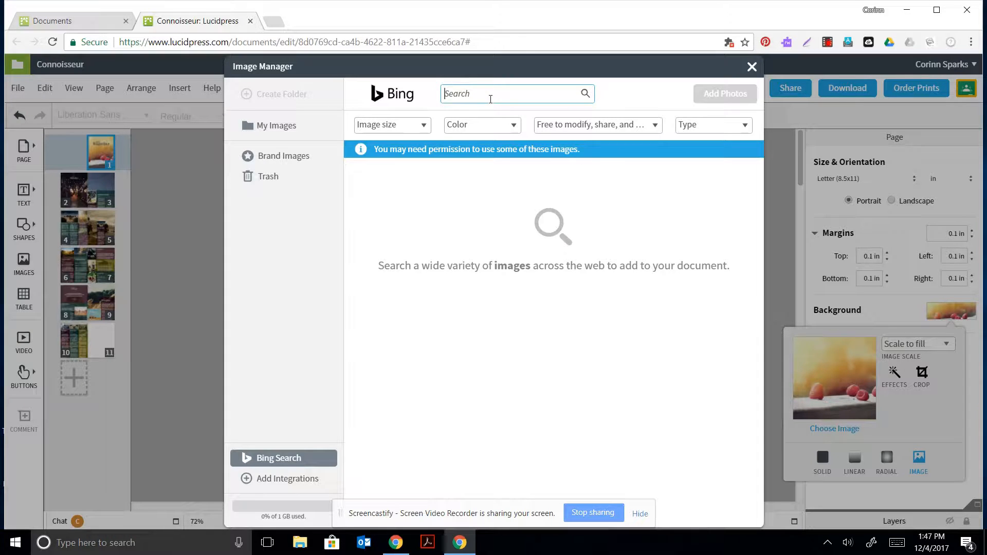
pyautogui.write('library')
pyautogui.press('Return')
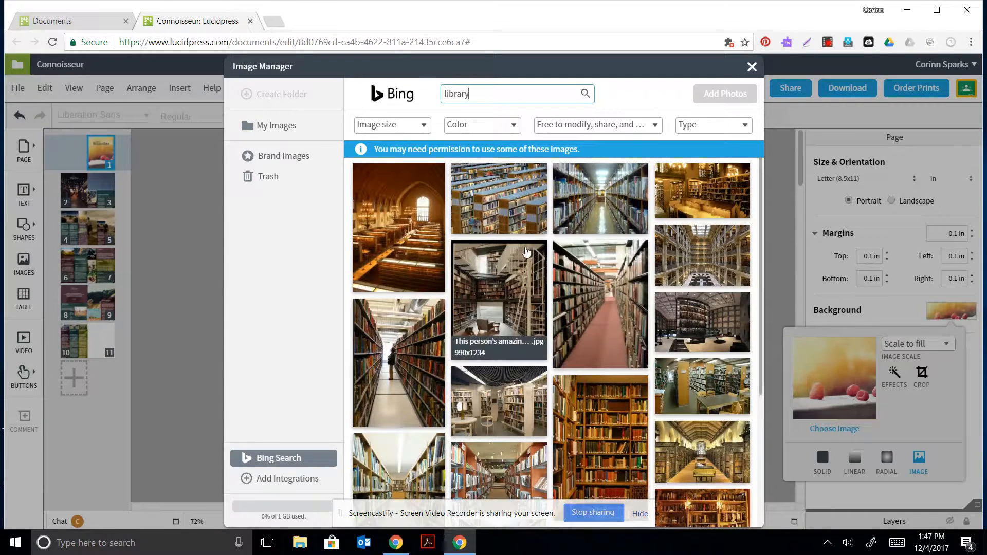
pyautogui.scroll(-5, 606, 417)
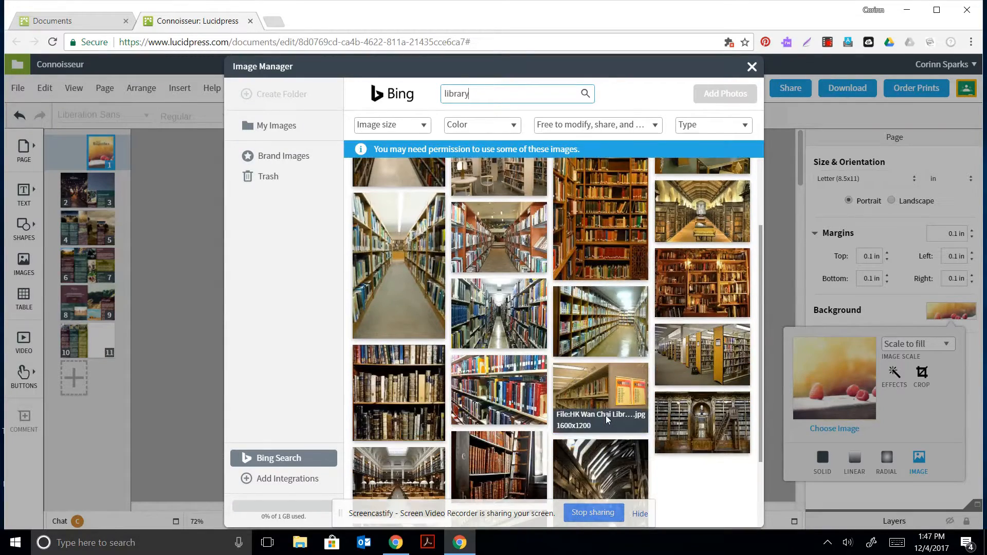
pyautogui.scroll(-2, 603, 415)
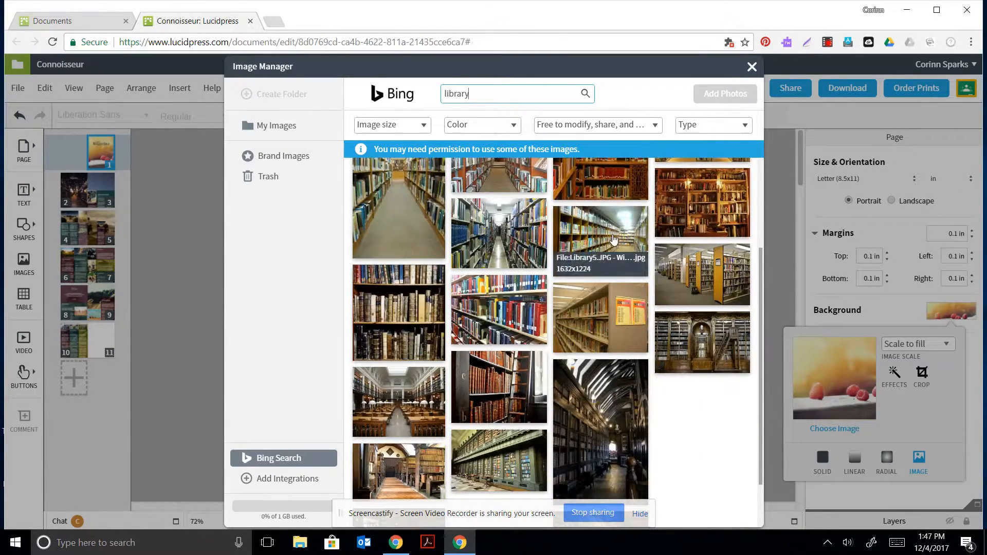
pyautogui.scroll(2, 677, 363)
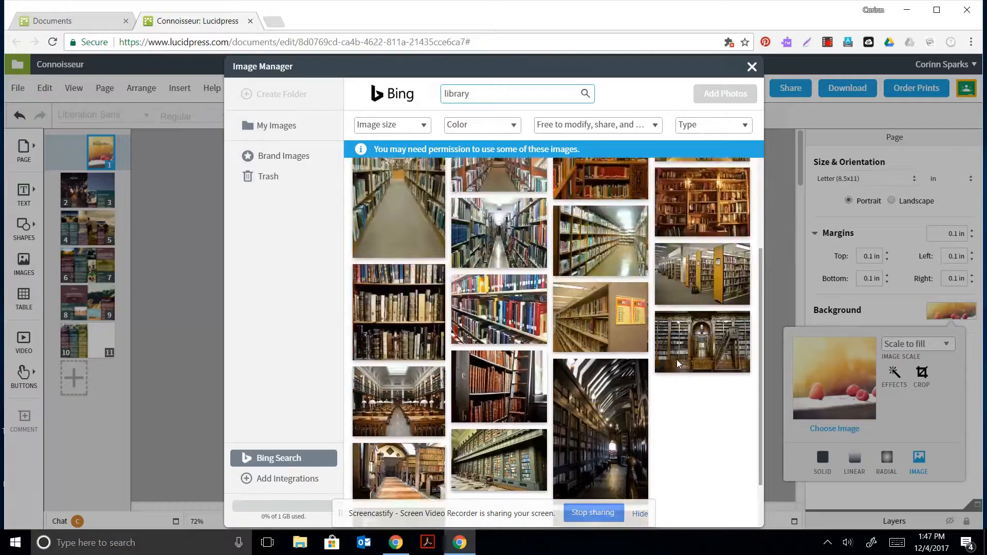
pyautogui.scroll(2, 677, 364)
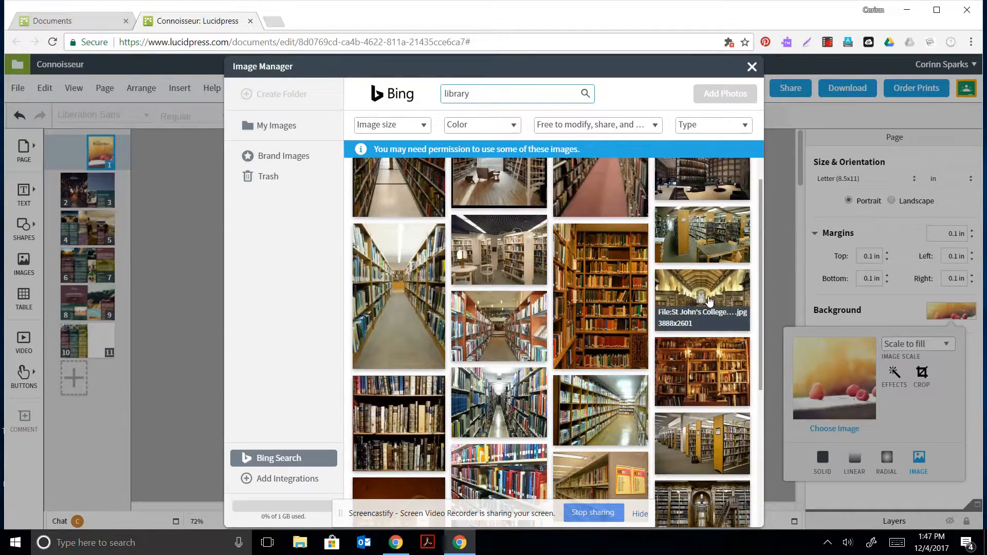
pyautogui.click(702, 292)
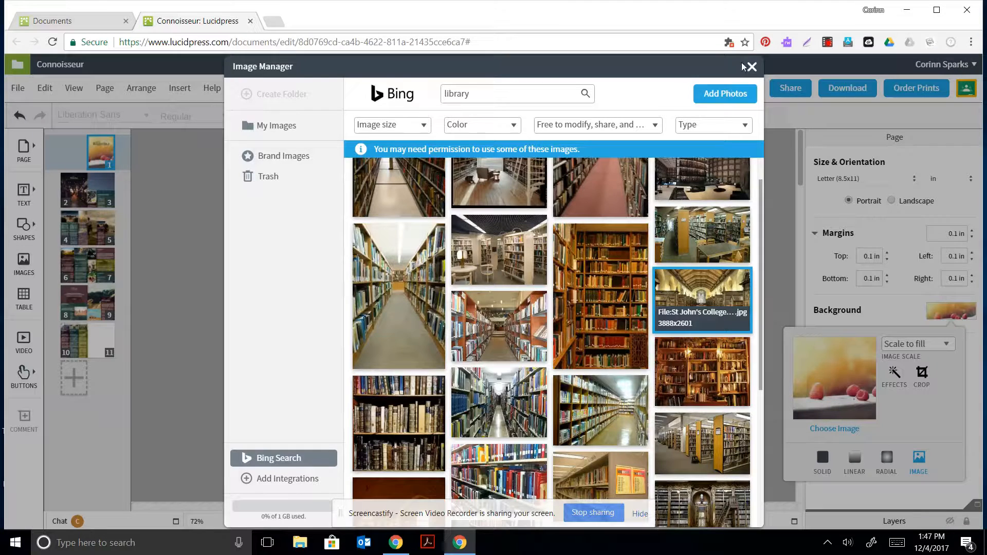
pyautogui.click(722, 94)
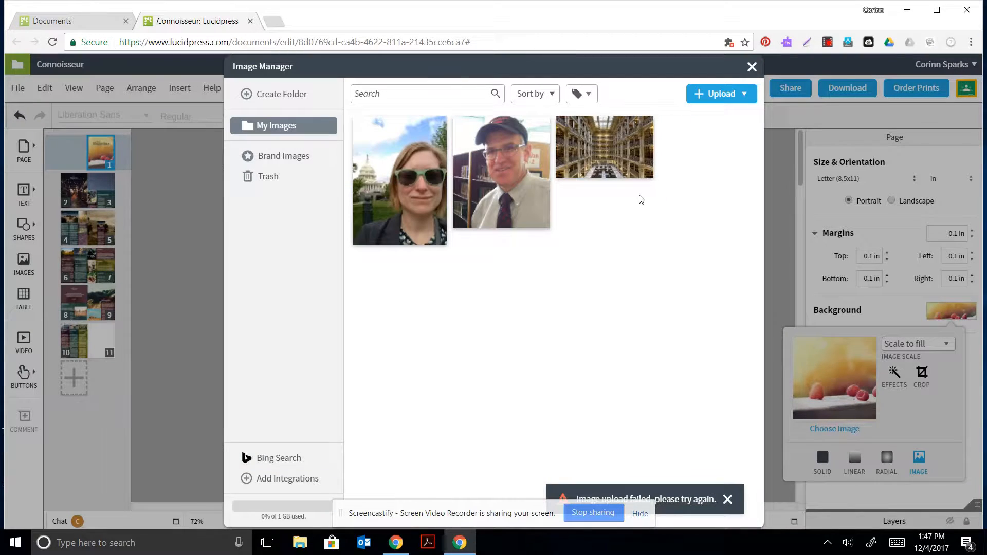
# Search Bing for 'library books' images licensed free to modify, share and use.
pyautogui.click(728, 500)
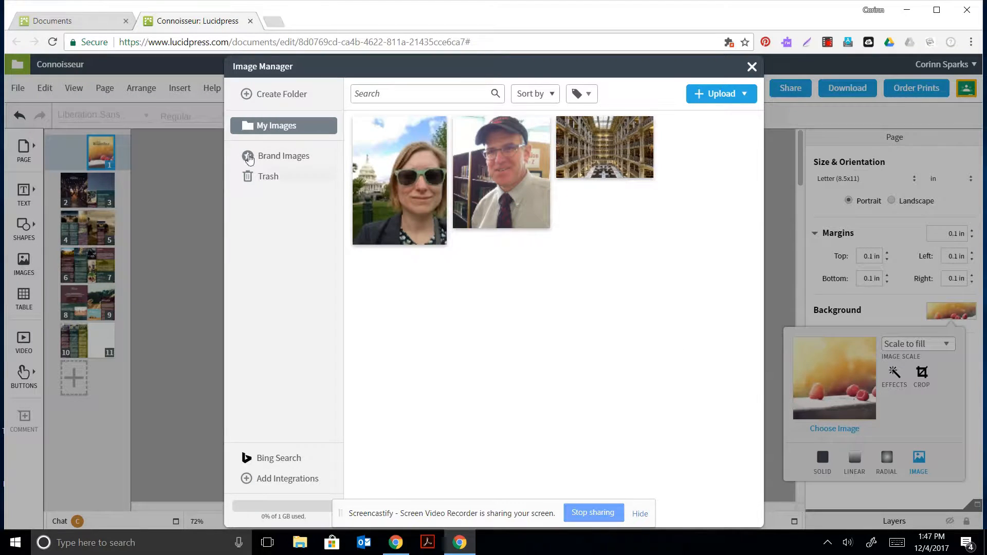
pyautogui.click(287, 459)
pyautogui.click(571, 126)
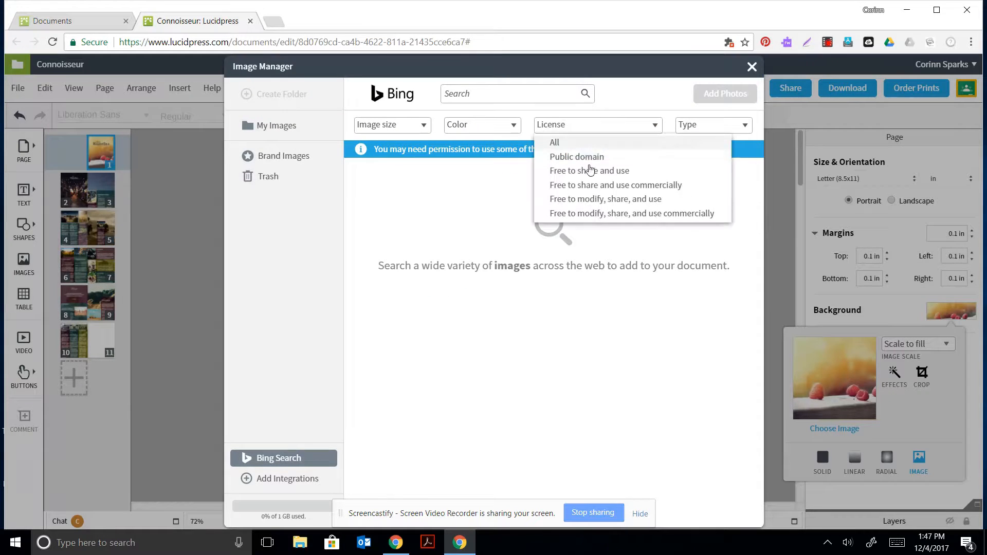
pyautogui.click(595, 201)
pyautogui.click(475, 95)
pyautogui.write(';')
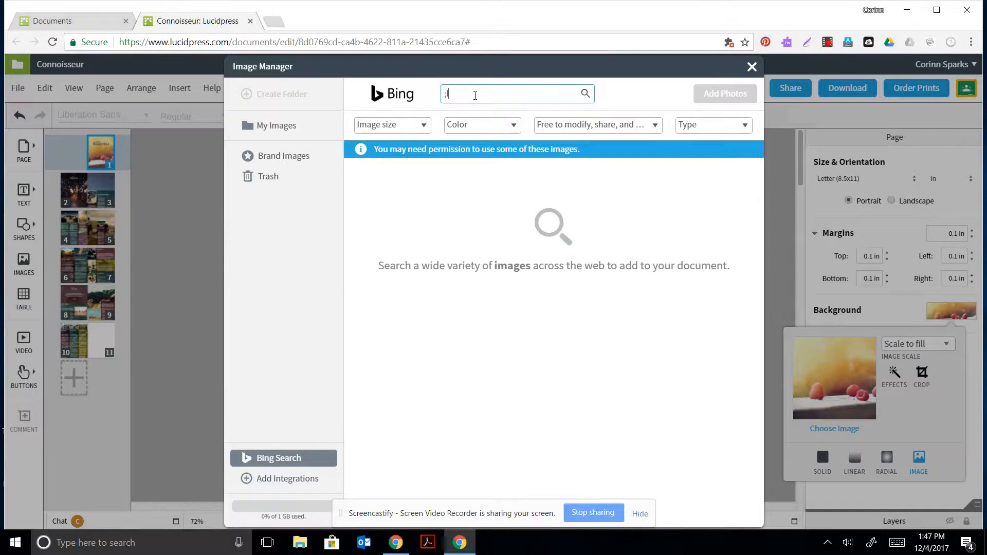
pyautogui.press('BackSpace')
pyautogui.write('library books')
pyautogui.press('Return')
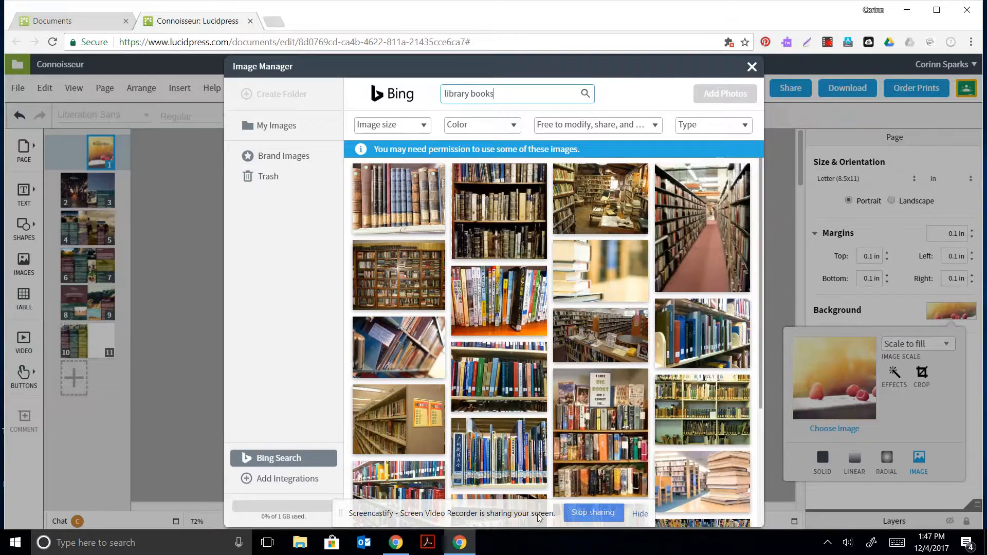
# Add the colourful HKCL bookshelf photo to My Images and insert it as the cover background.
pyautogui.scroll(-3, 571, 458)
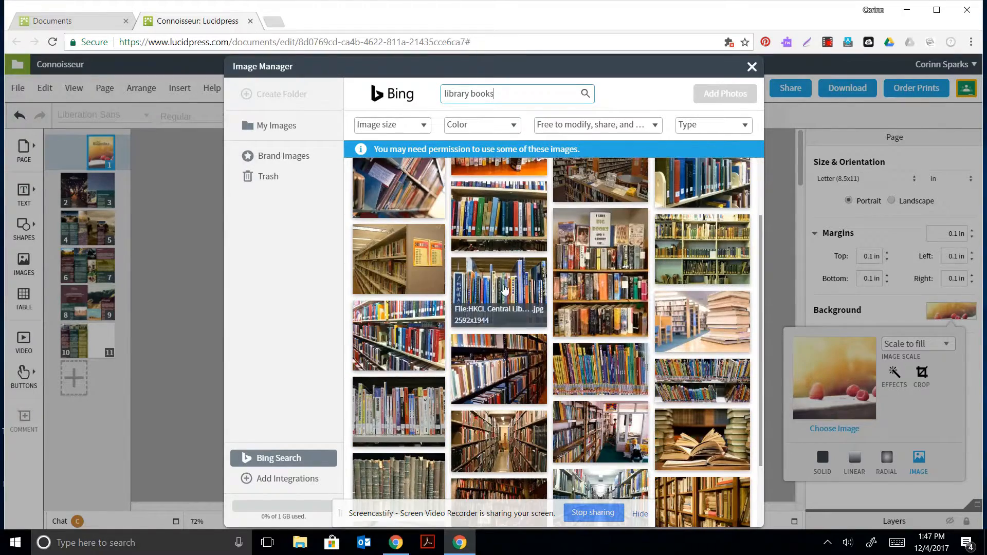
pyautogui.click(504, 289)
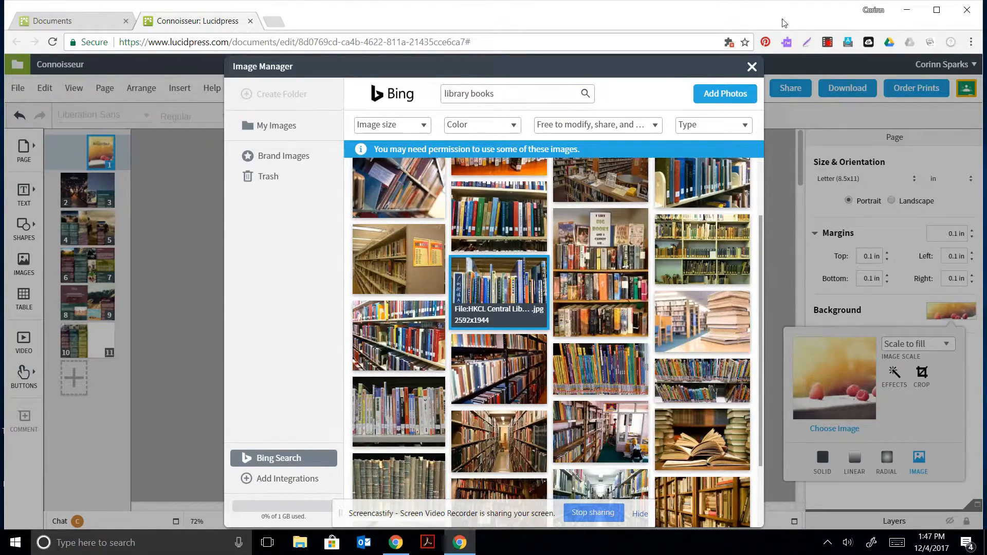
pyautogui.click(736, 94)
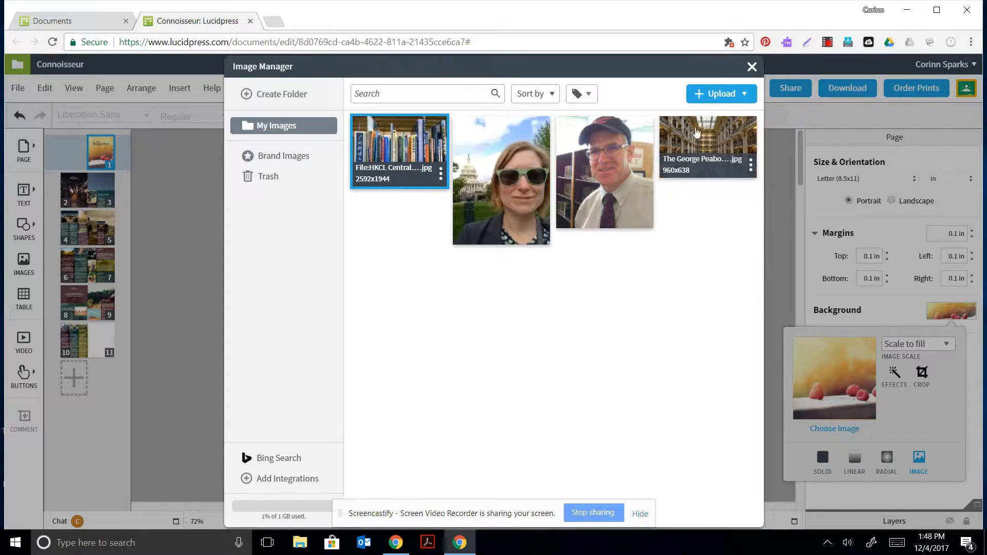
pyautogui.click(441, 173)
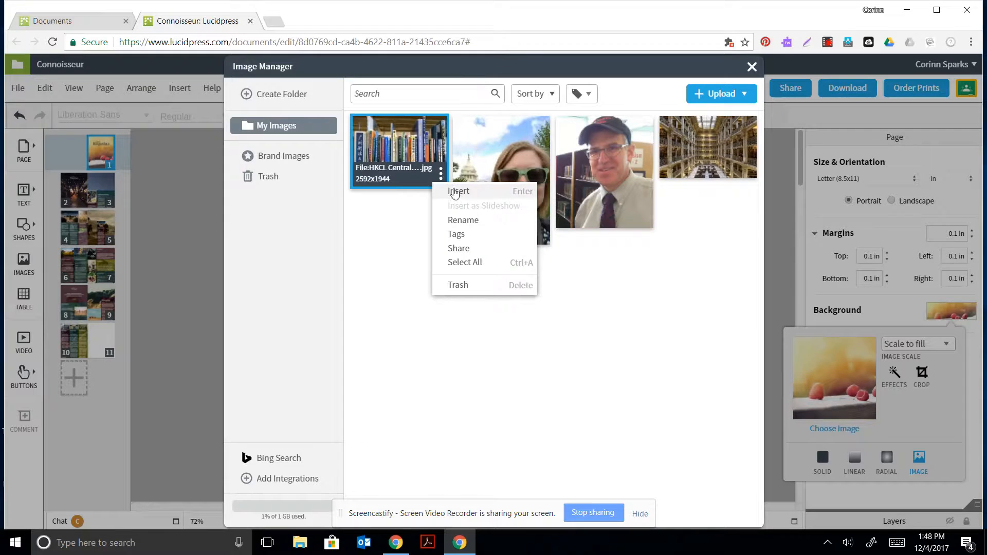
pyautogui.click(455, 191)
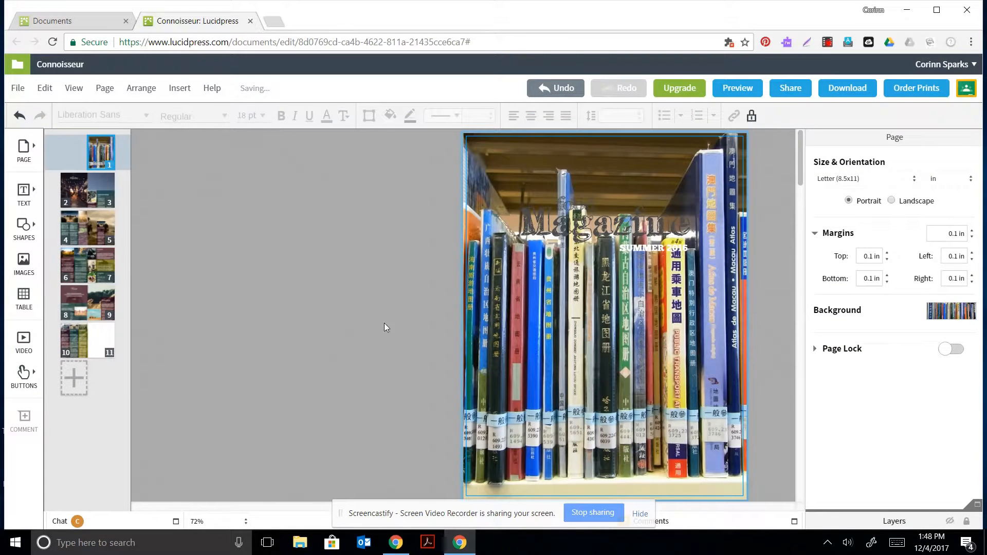
# Open Image Effects for the cover's bookshelf background image.
pyautogui.click(576, 230)
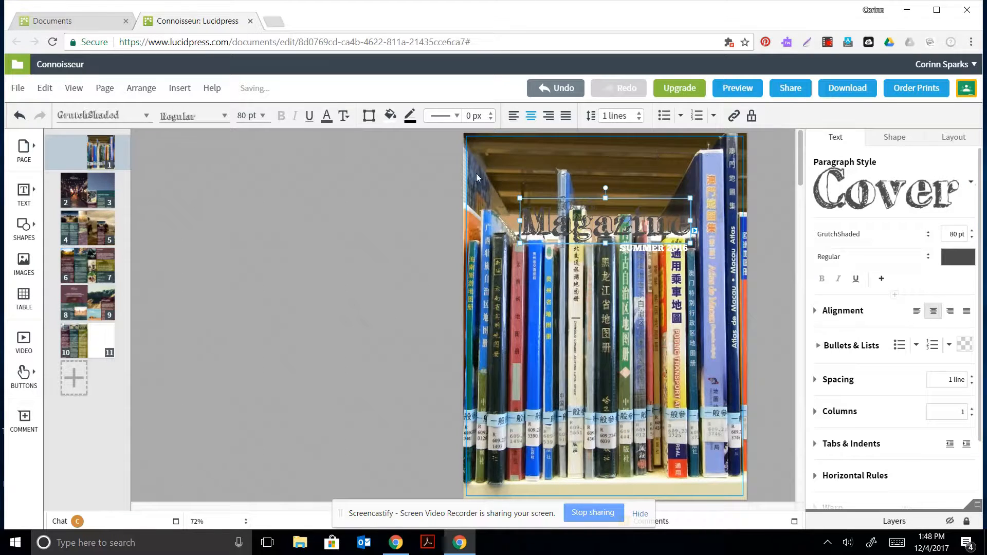
pyautogui.click(599, 325)
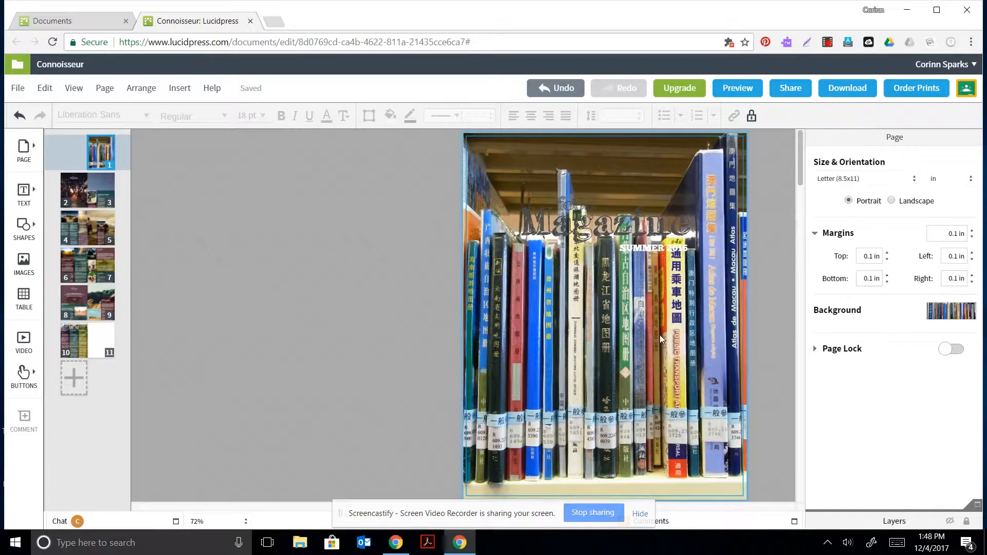
pyautogui.click(965, 315)
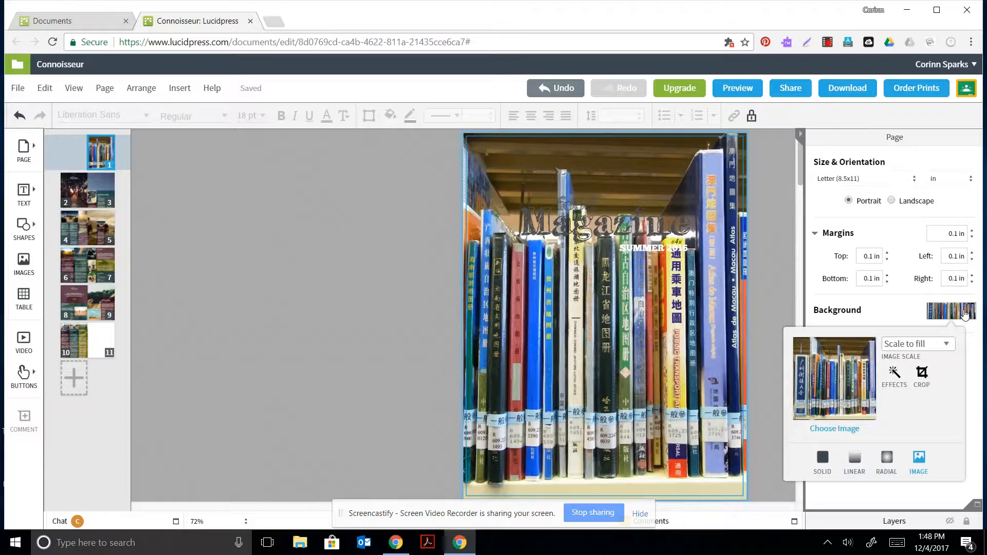
pyautogui.click(897, 374)
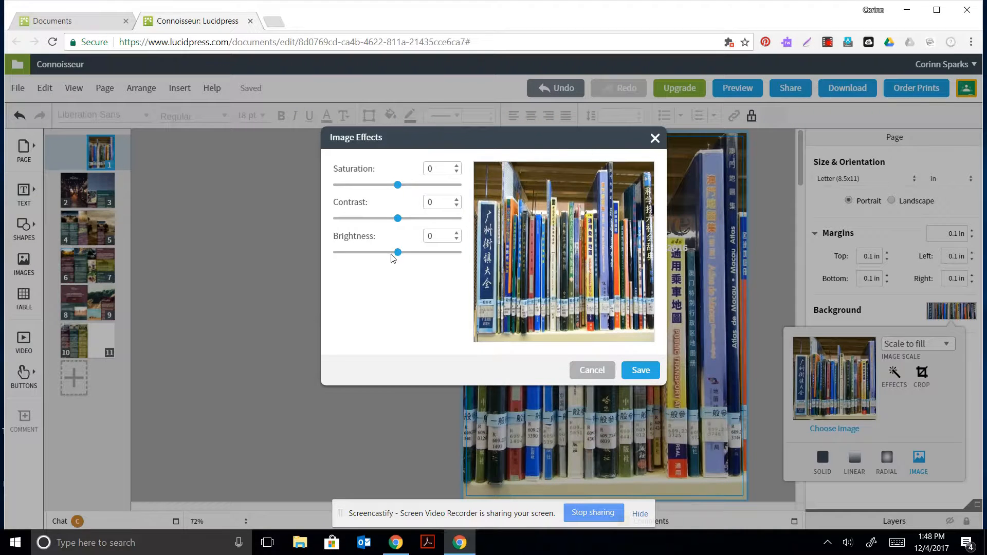
# Fade the bookshelf background with contrast -47, saturation 13 and brightness 23, and save.
pyautogui.moveTo(398, 219); pyautogui.dragTo(369, 228)
pyautogui.moveTo(397, 192)
pyautogui.mouseDown()
pyautogui.moveTo(373, 192)
pyautogui.moveTo(442, 192)
pyautogui.moveTo(407, 192)
pyautogui.mouseUp()
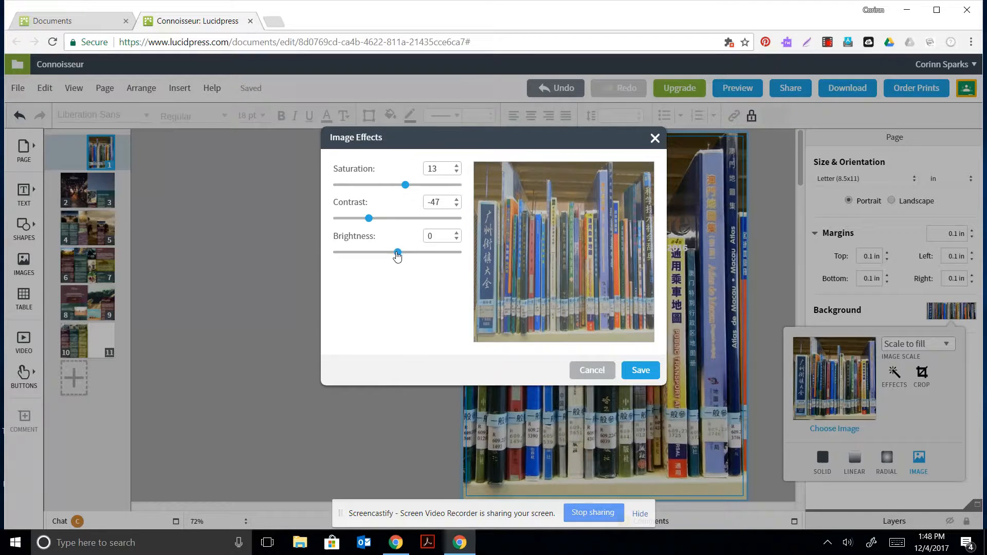
pyautogui.moveTo(398, 252)
pyautogui.mouseDown()
pyautogui.moveTo(381, 254)
pyautogui.moveTo(421, 259)
pyautogui.moveTo(411, 257)
pyautogui.mouseUp()
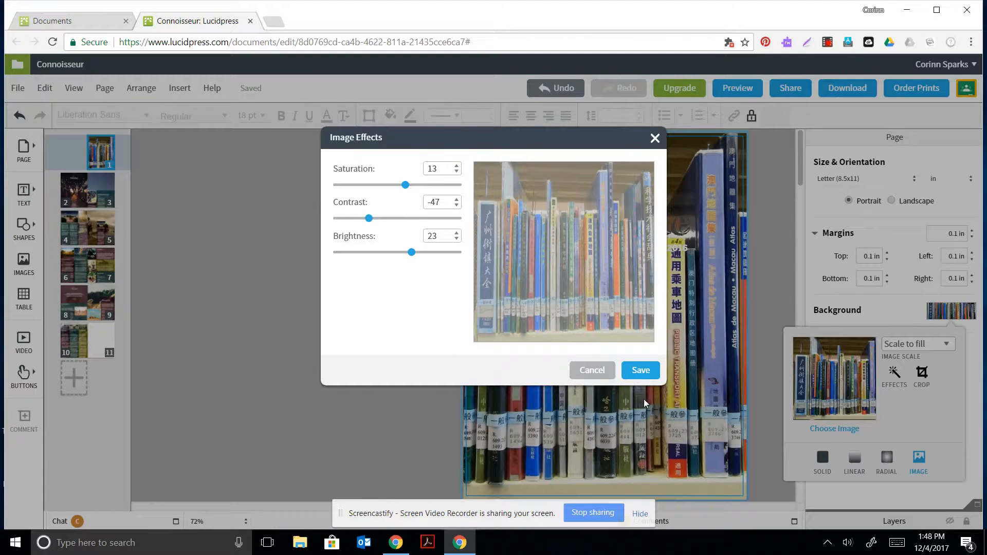
pyautogui.click(653, 371)
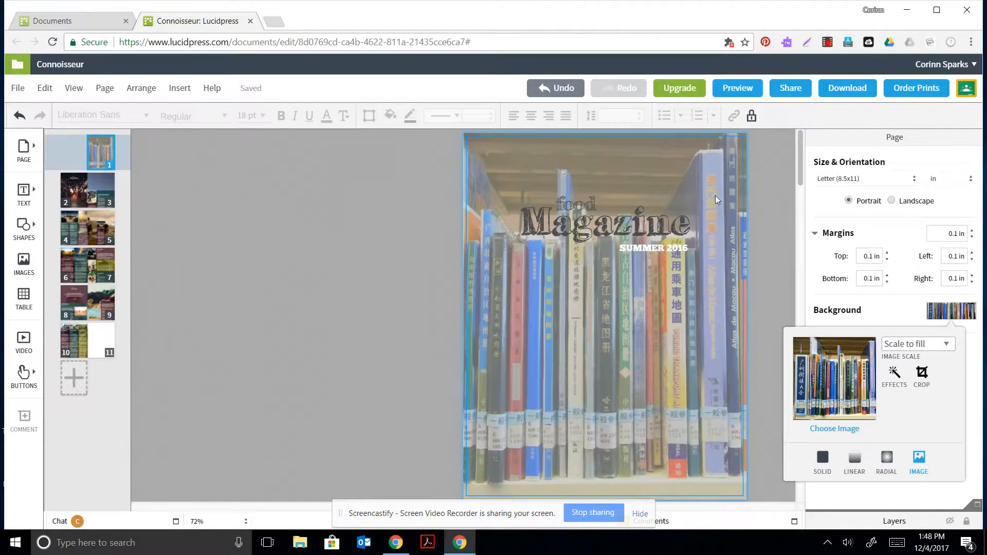
# Retype the cover title from Magazine to Library and nudge the small food label slightly up.
pyautogui.click(636, 225)
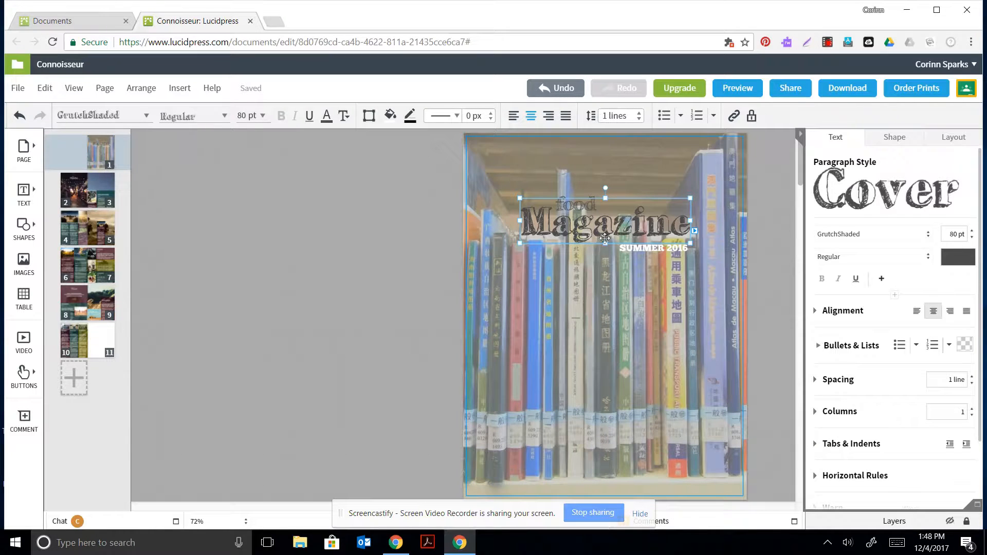
pyautogui.click(591, 222)
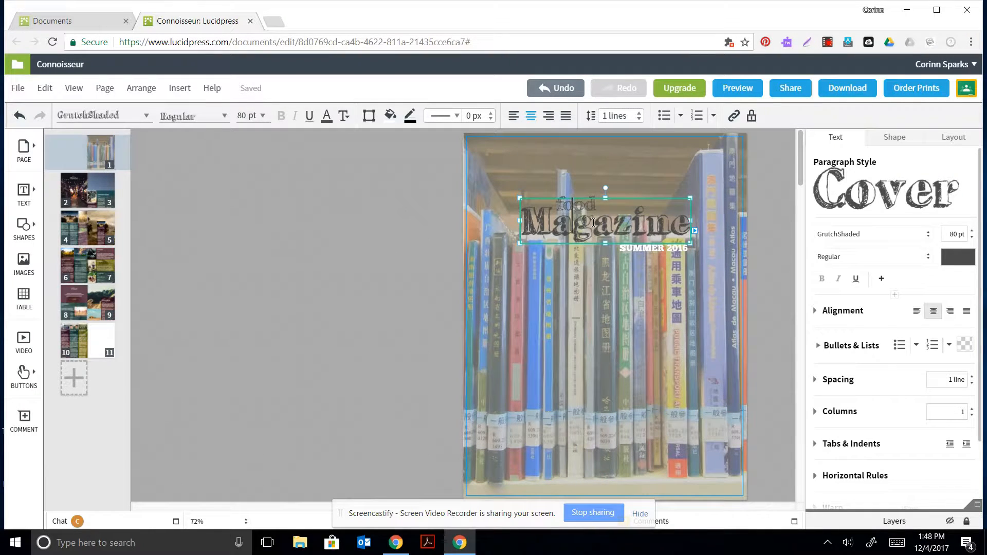
pyautogui.press('BackSpace')
pyautogui.press('Right')
pyautogui.press('Right')
pyautogui.press('Right')
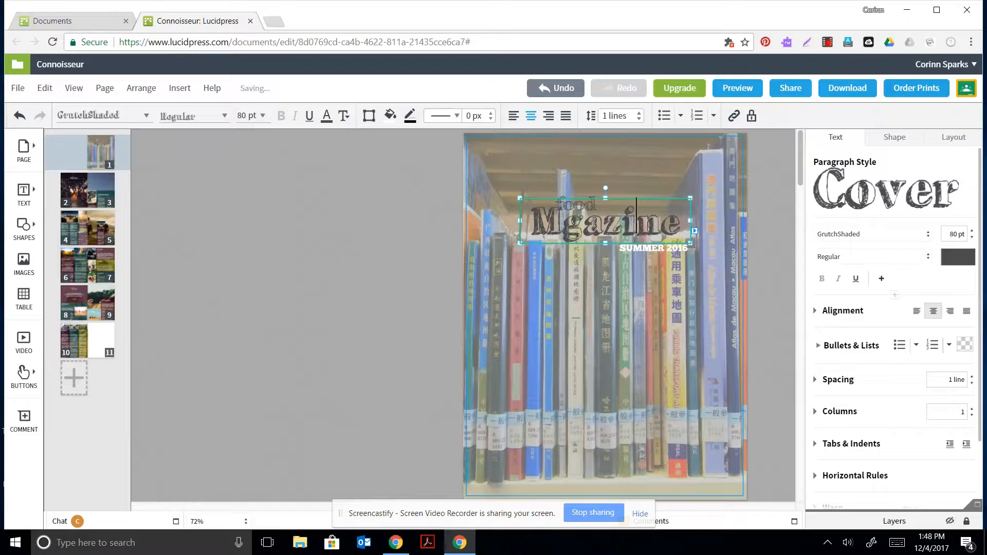
pyautogui.press('BackSpace')
pyautogui.press('BackSpace')
pyautogui.press('BackSpace')
pyautogui.press('BackSpace')
pyautogui.press('BackSpace')
pyautogui.press('BackSpace')
pyautogui.press('BackSpace')
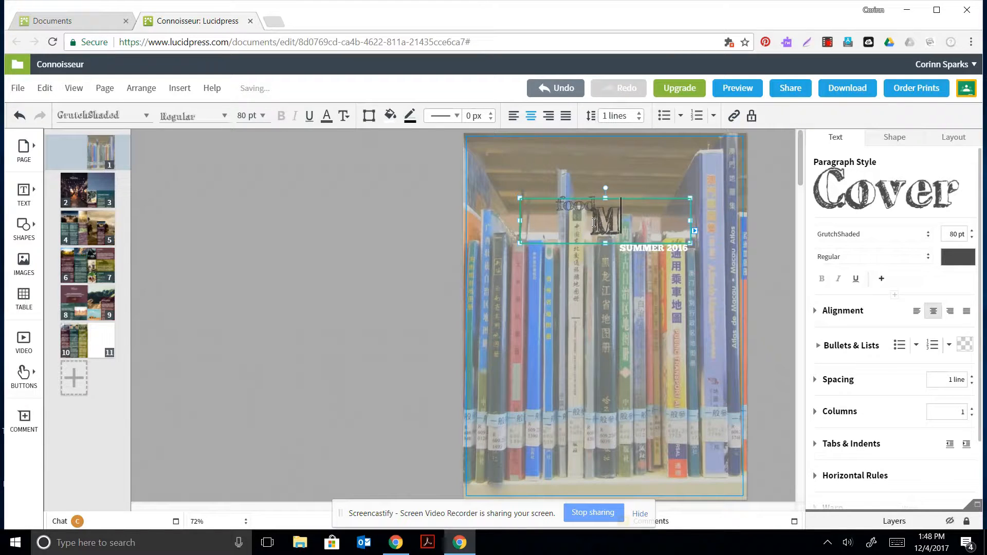
pyautogui.write('Library')
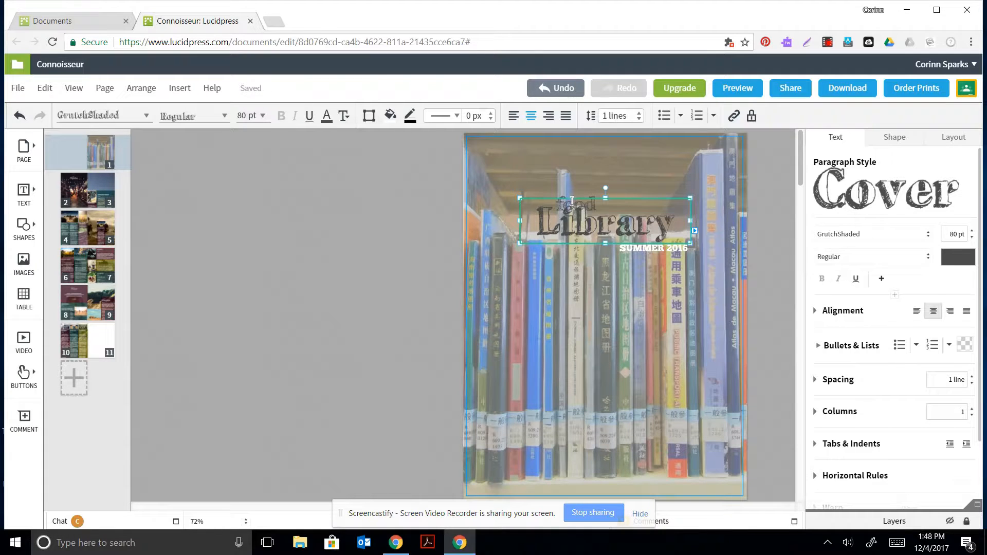
pyautogui.click(590, 201)
pyautogui.moveTo(590, 202); pyautogui.dragTo(589, 198)
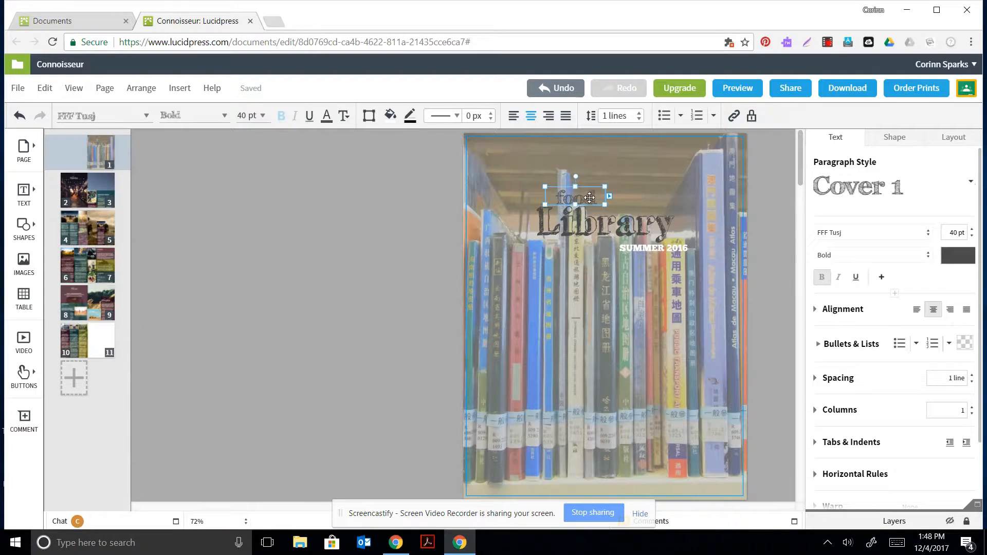
# Replace the small label's word 'food' with 'WAHS'.
pyautogui.click(589, 197)
pyautogui.press('BackSpace')
pyautogui.press('BackSpace')
pyautogui.press('BackSpace')
pyautogui.press('BackSpace')
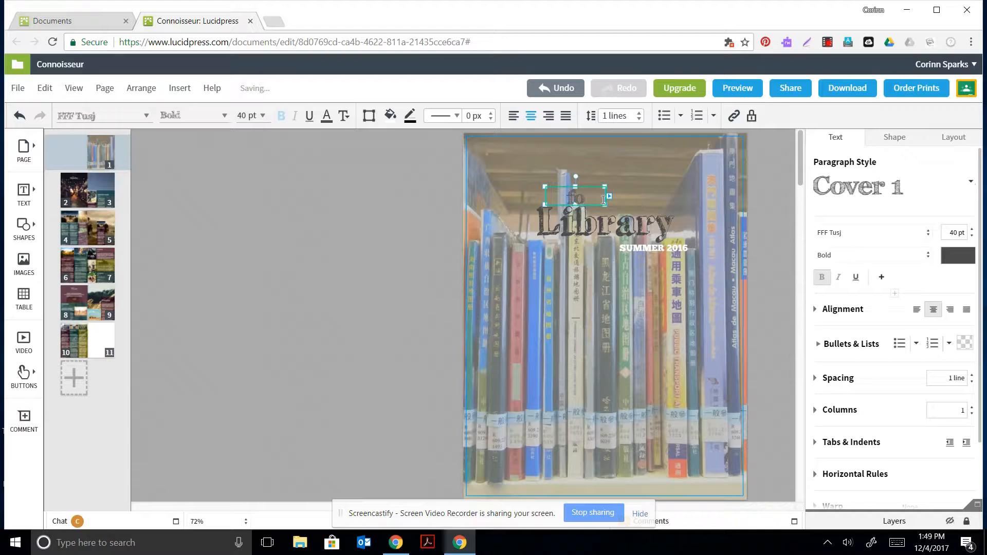
pyautogui.write('WAHS')
pyautogui.click(642, 237)
pyautogui.click(623, 327)
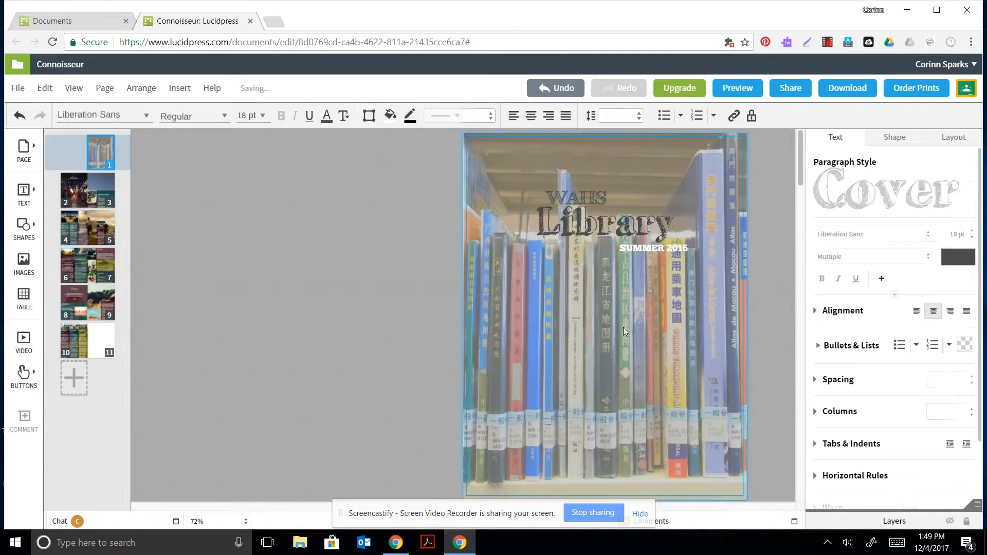
pyautogui.click(574, 200)
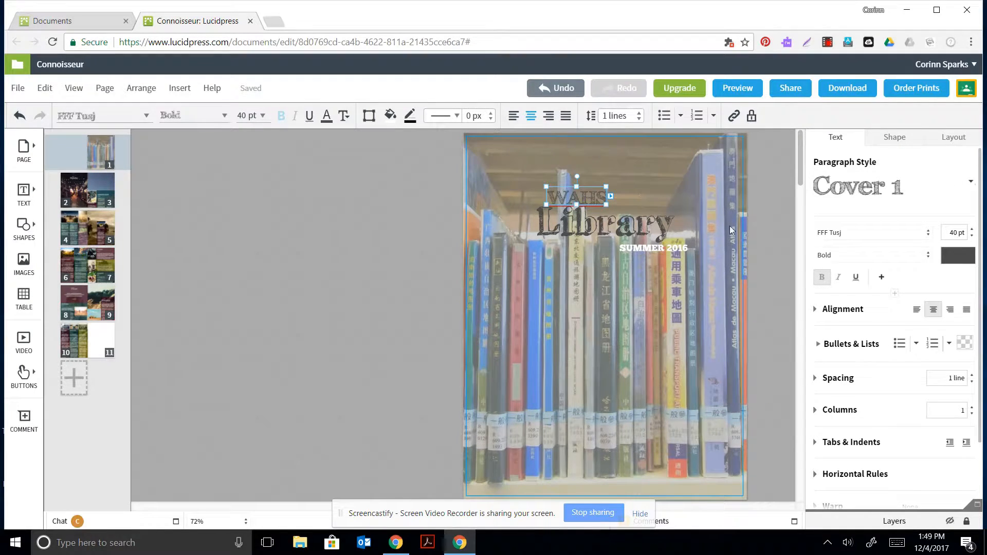
# Set the WAHS label in the ChunkFive font.
pyautogui.click(898, 236)
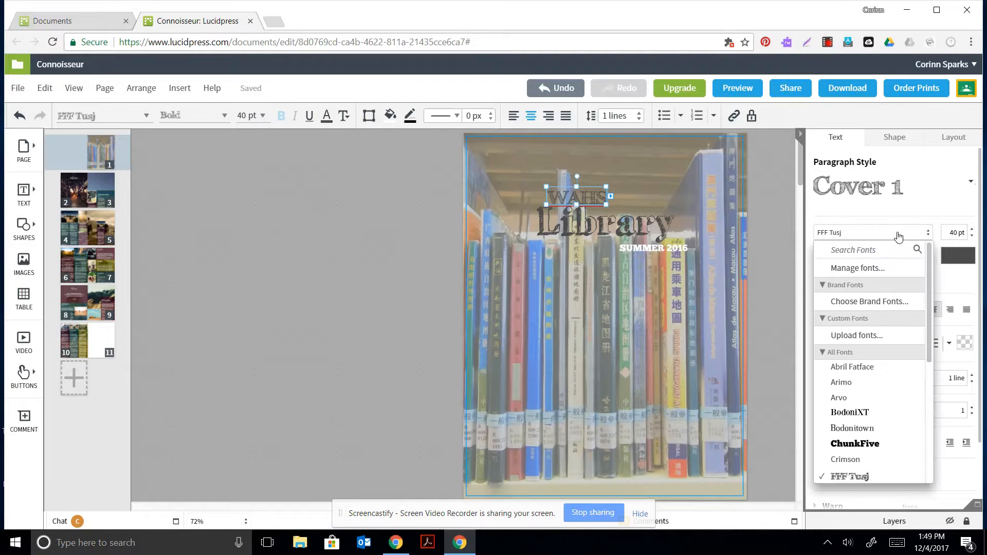
pyautogui.click(856, 444)
pyautogui.click(623, 225)
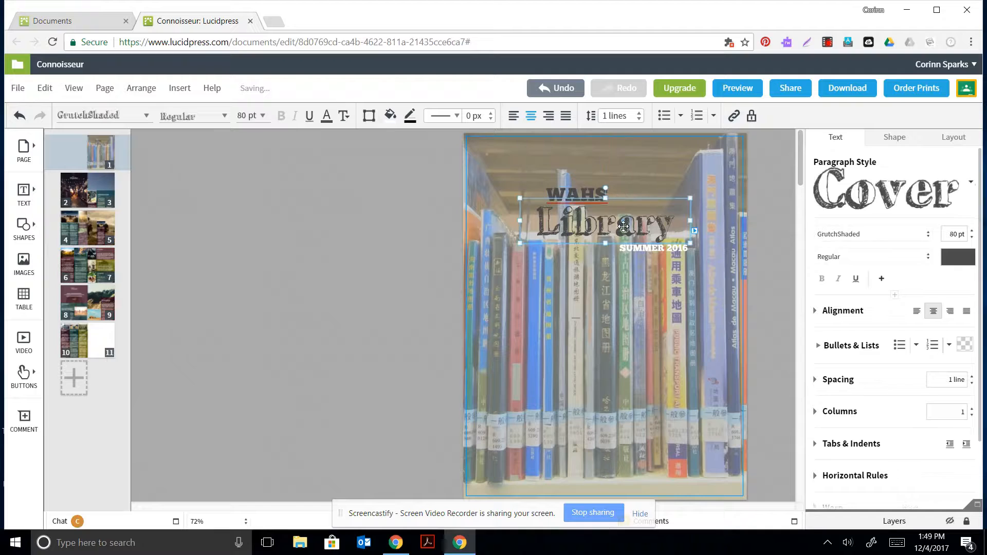
pyautogui.click(585, 190)
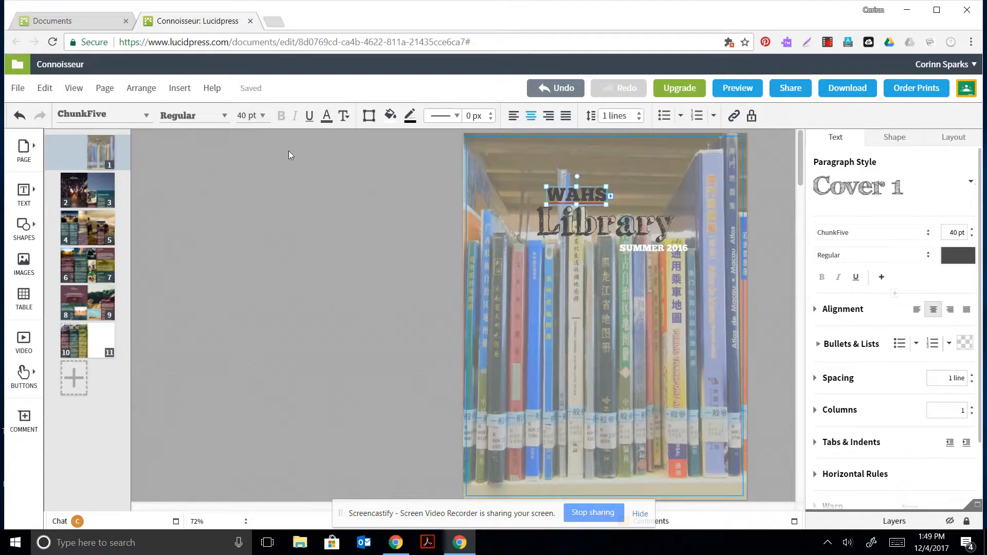
# Colour the WAHS label yellow, then review the SUMMER 2016, Library and WAHS texts.
pyautogui.click(327, 115)
pyautogui.click(323, 241)
pyautogui.click(327, 251)
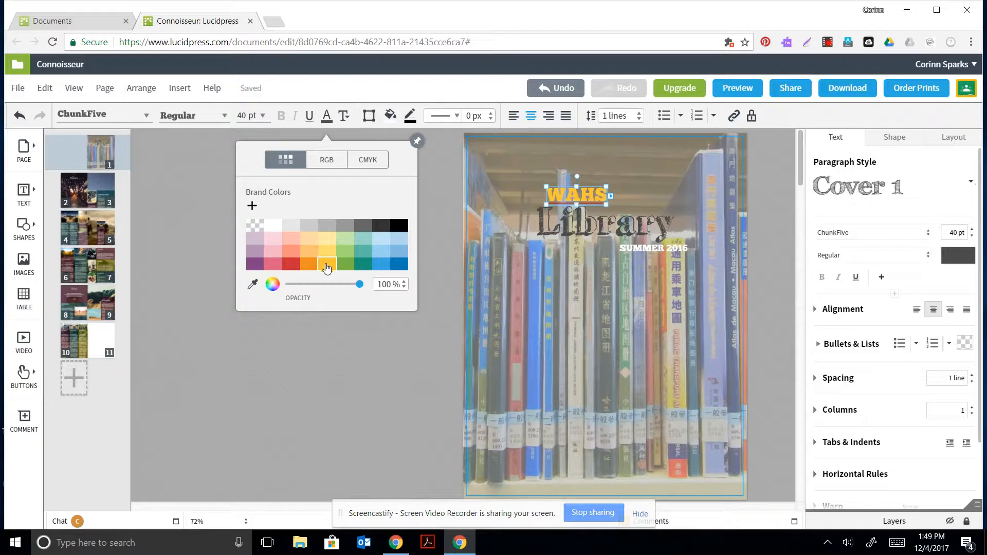
pyautogui.click(355, 344)
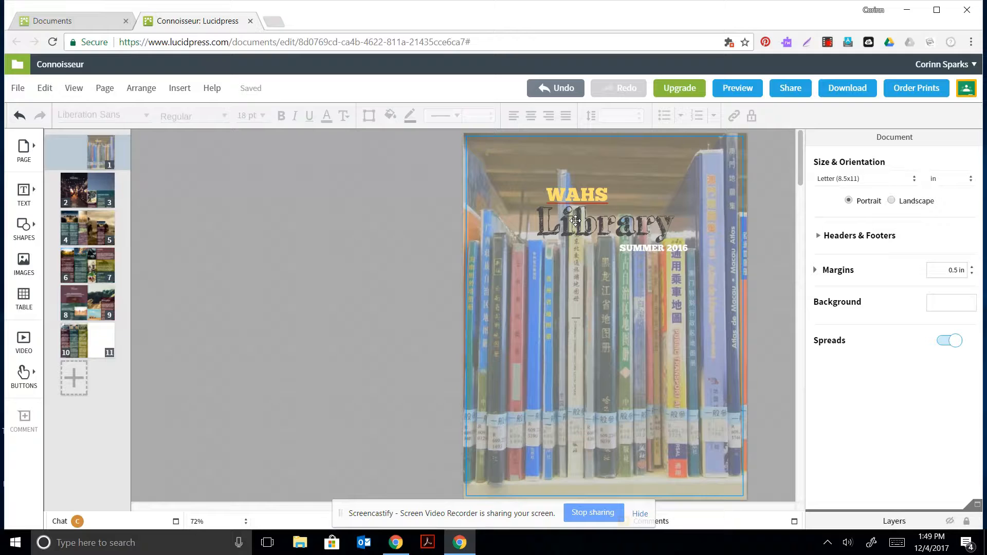
pyautogui.click(675, 249)
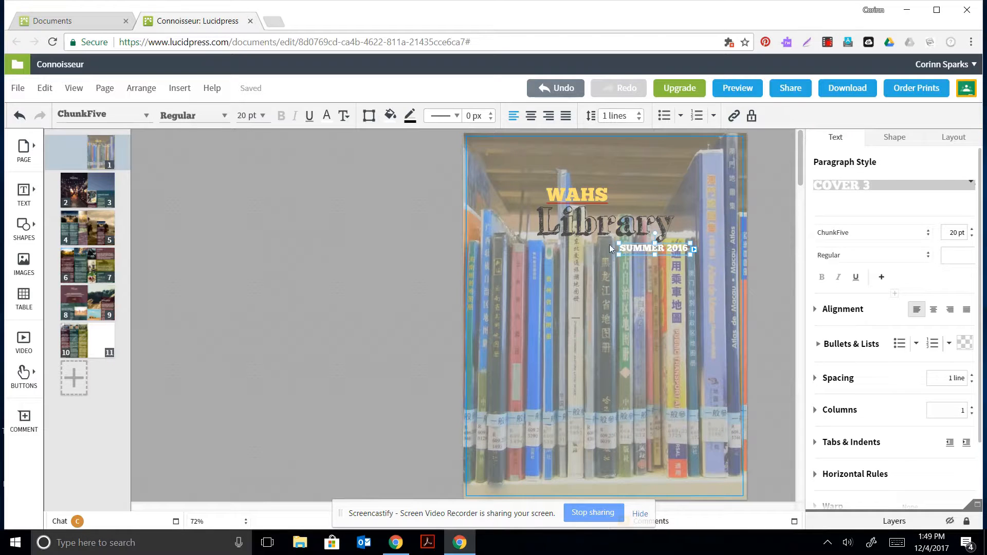
pyautogui.click(574, 226)
pyautogui.click(574, 189)
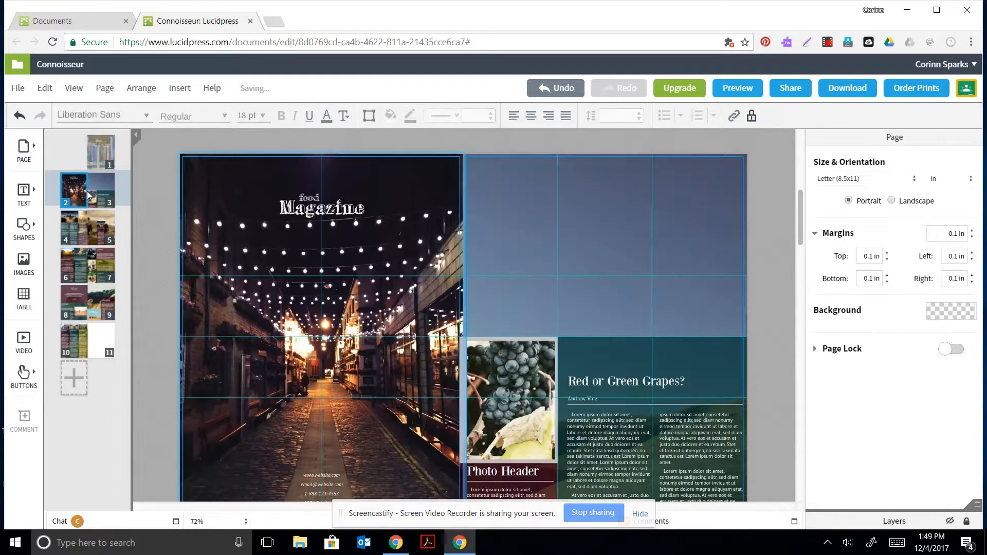
# Go to the pages 2–3 food spread and select the grape photo.
pyautogui.click(112, 179)
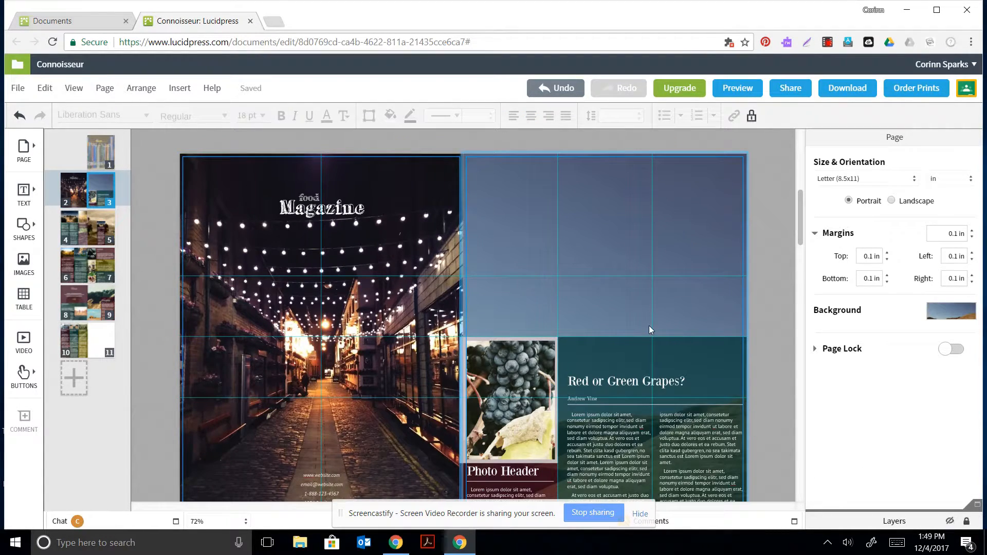
pyautogui.scroll(-2, 646, 317)
pyautogui.scroll(2, 640, 320)
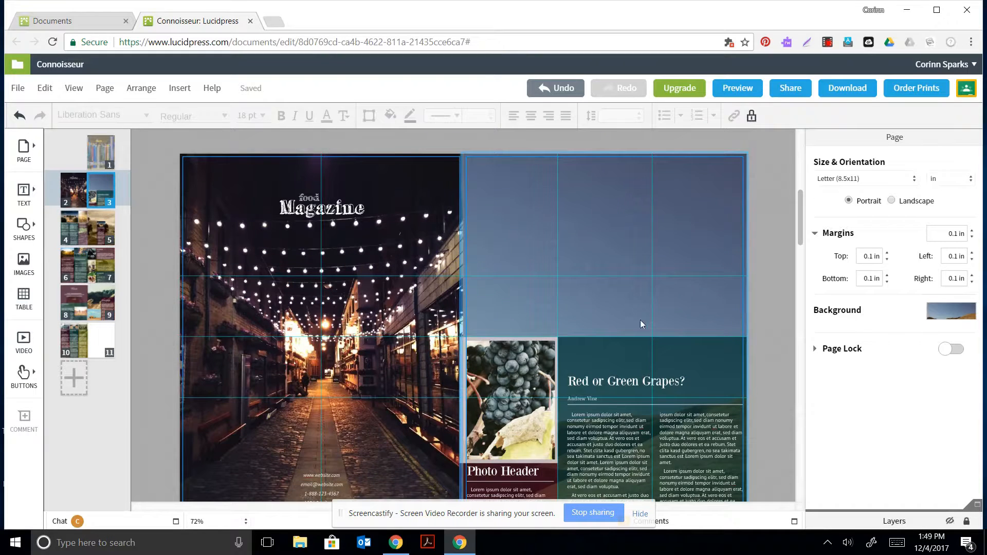
pyautogui.click(477, 381)
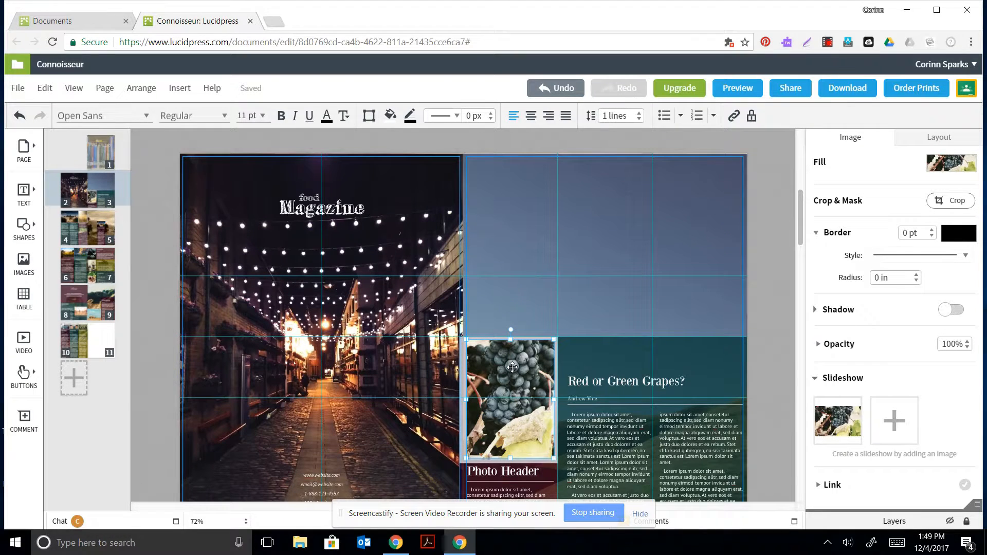
# Insert a Sub-headings text box, tilt it, and move it onto the grape photo.
pyautogui.click(28, 194)
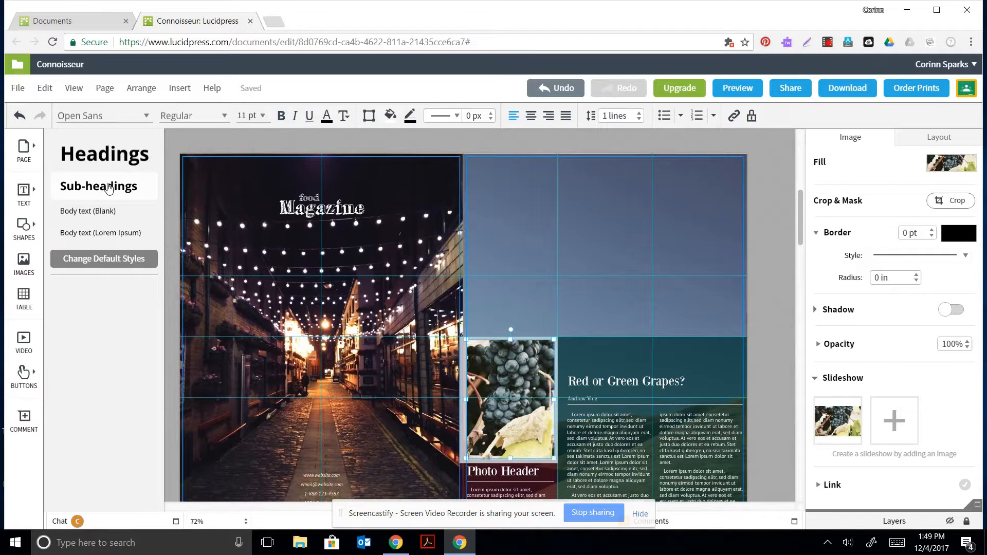
pyautogui.moveTo(98, 186); pyautogui.dragTo(474, 326)
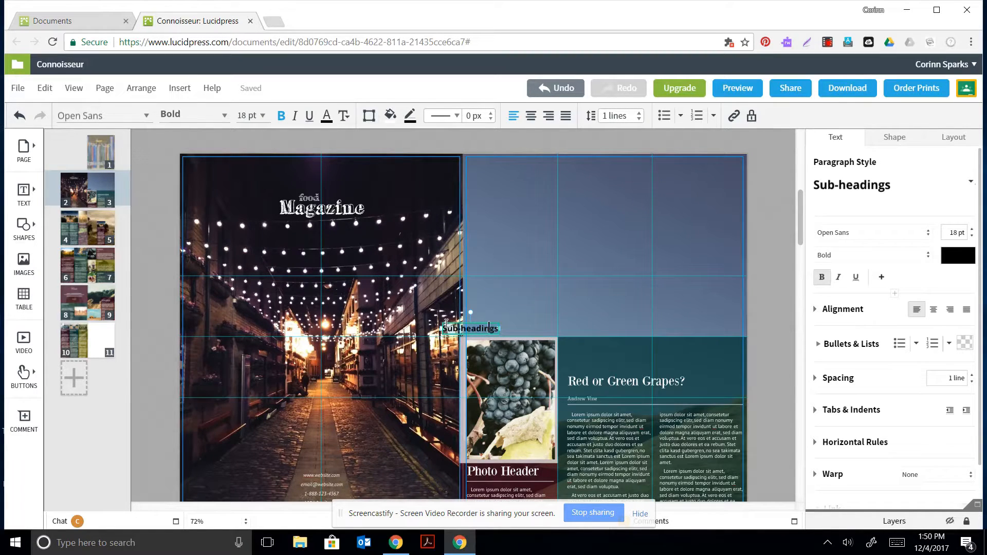
pyautogui.moveTo(471, 312)
pyautogui.mouseDown()
pyautogui.moveTo(491, 302)
pyautogui.moveTo(476, 307)
pyautogui.mouseUp()
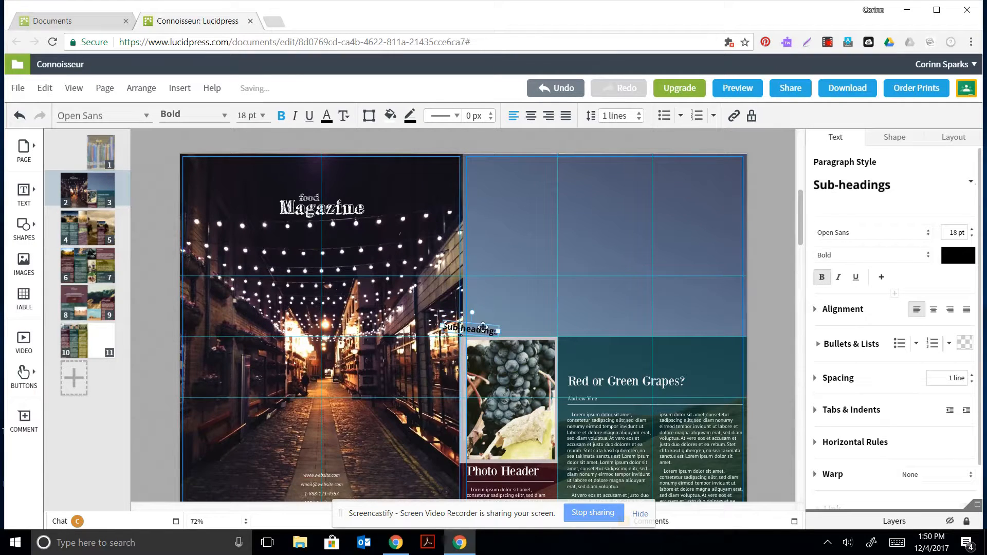
pyautogui.click(487, 332)
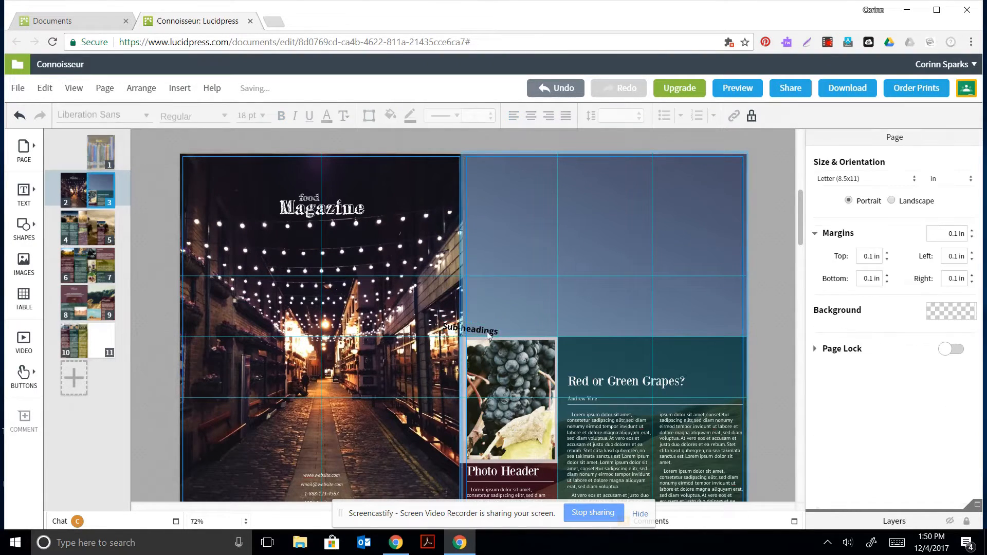
pyautogui.click(485, 329)
pyautogui.moveTo(486, 326); pyautogui.dragTo(509, 359)
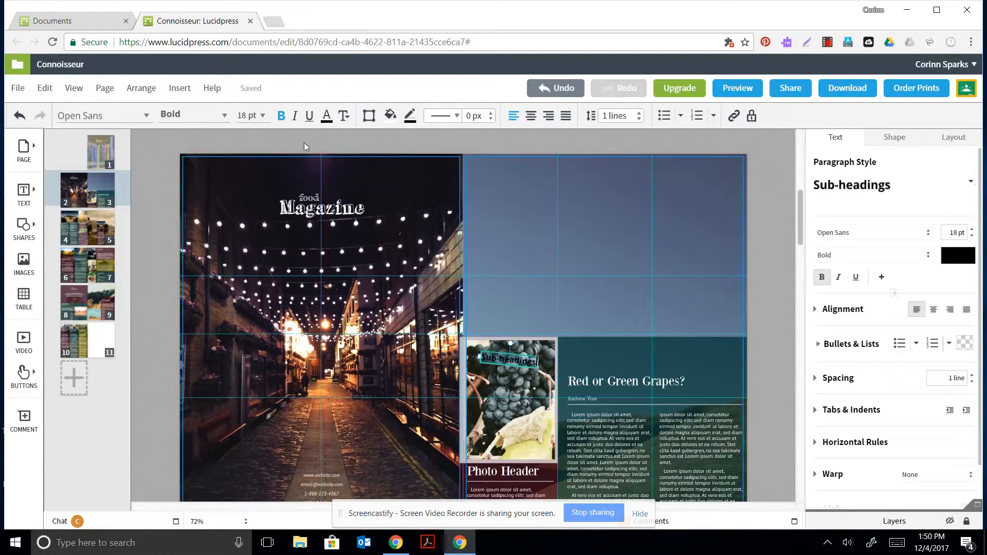
# Make the subheading text white and change its wording to 'Grapes'.
pyautogui.click(332, 126)
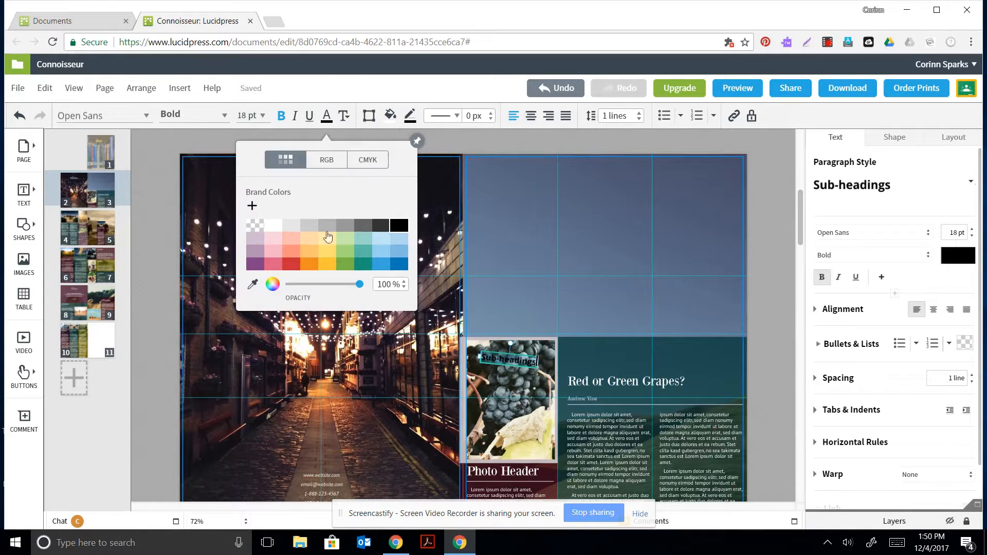
pyautogui.click(274, 232)
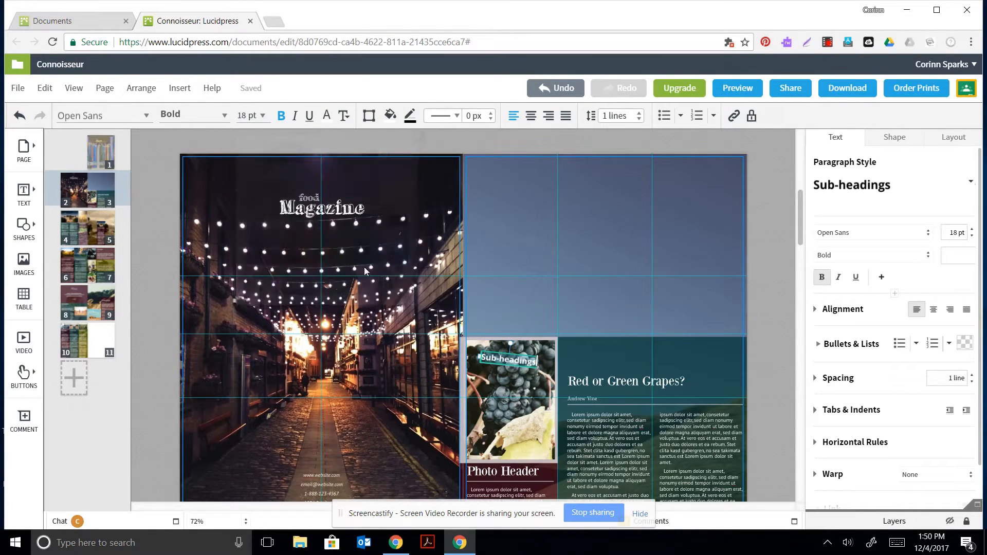
pyautogui.doubleClick(503, 357)
pyautogui.write('Grap')
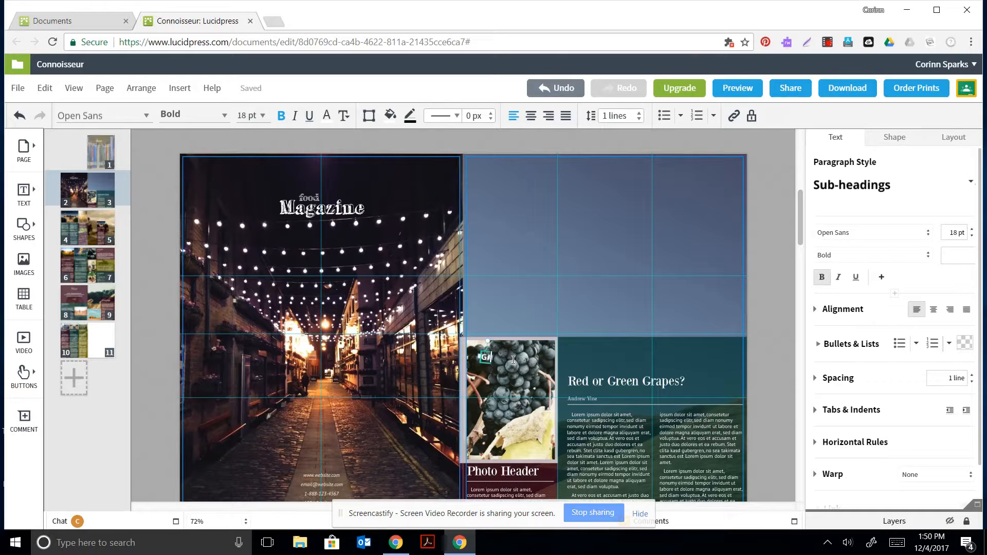
pyautogui.write('es')
pyautogui.click(502, 378)
# Move the Grapes box up to the grape photo's top edge.
pyautogui.click(495, 358)
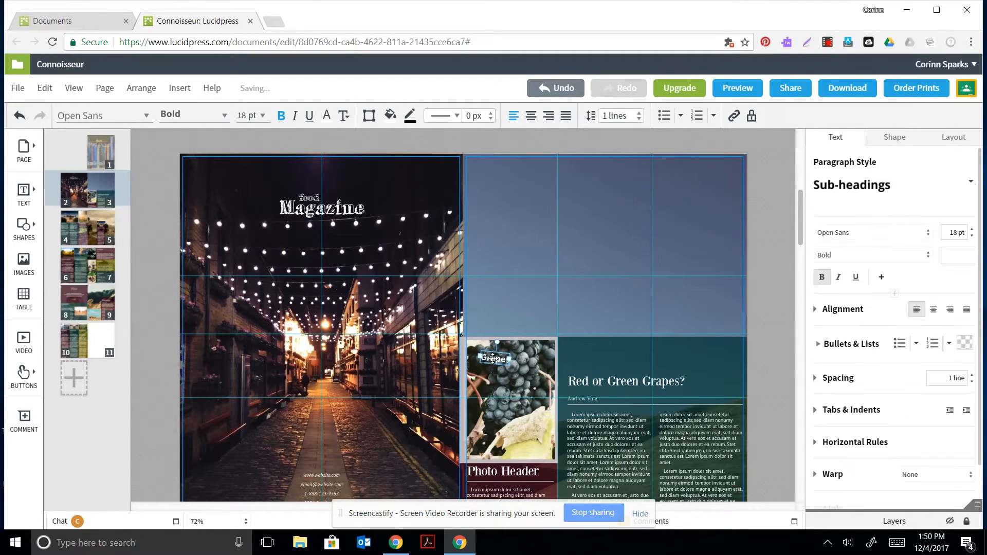
pyautogui.moveTo(507, 354); pyautogui.dragTo(526, 360)
pyautogui.click(528, 391)
pyautogui.click(517, 365)
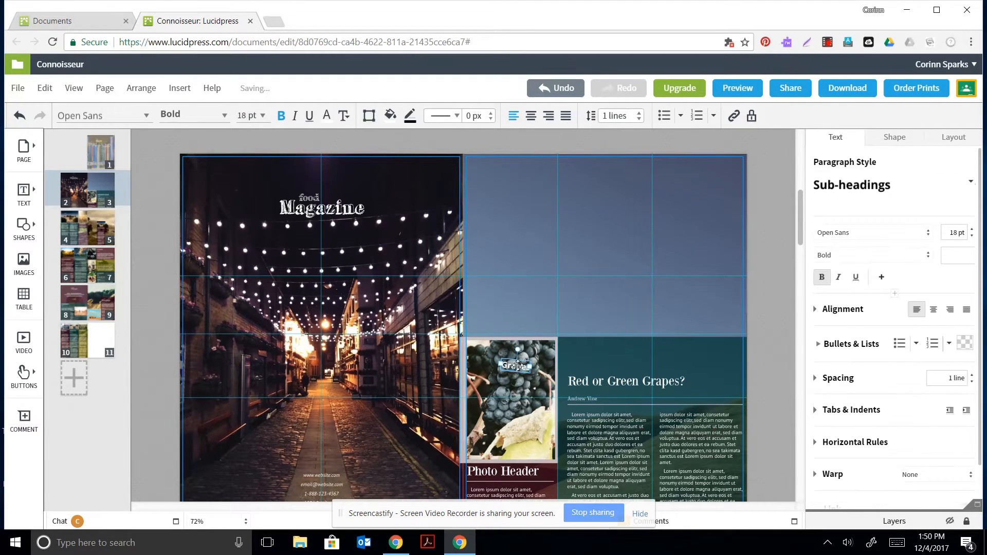
pyautogui.moveTo(522, 366); pyautogui.dragTo(563, 343)
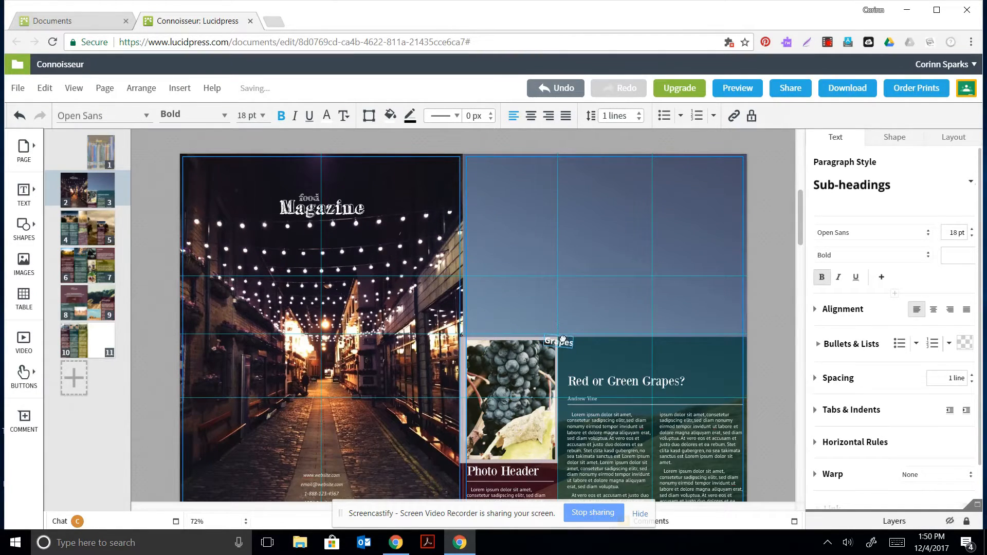
# Send the dark background box to the back and shift the grape photo down and left.
pyautogui.rightClick(564, 342)
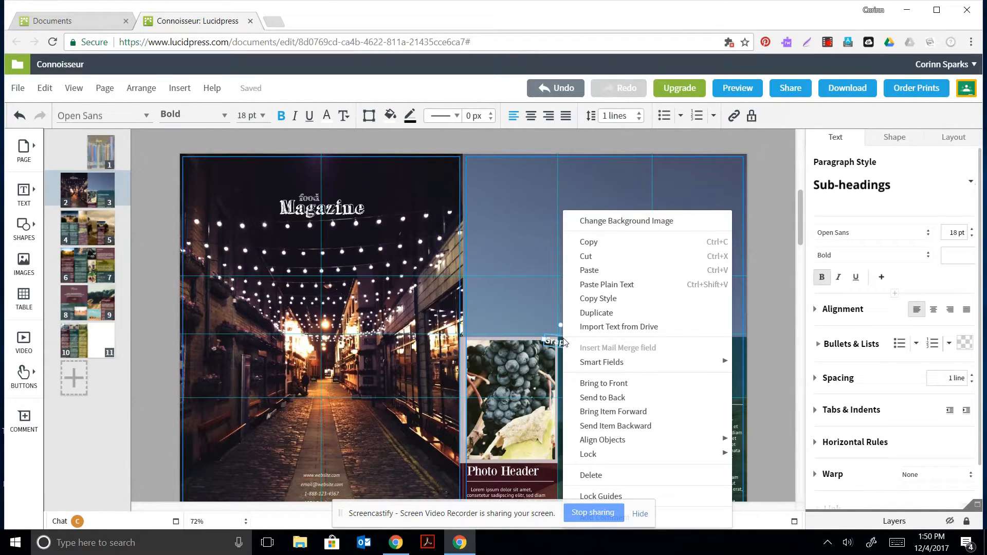
pyautogui.click(625, 401)
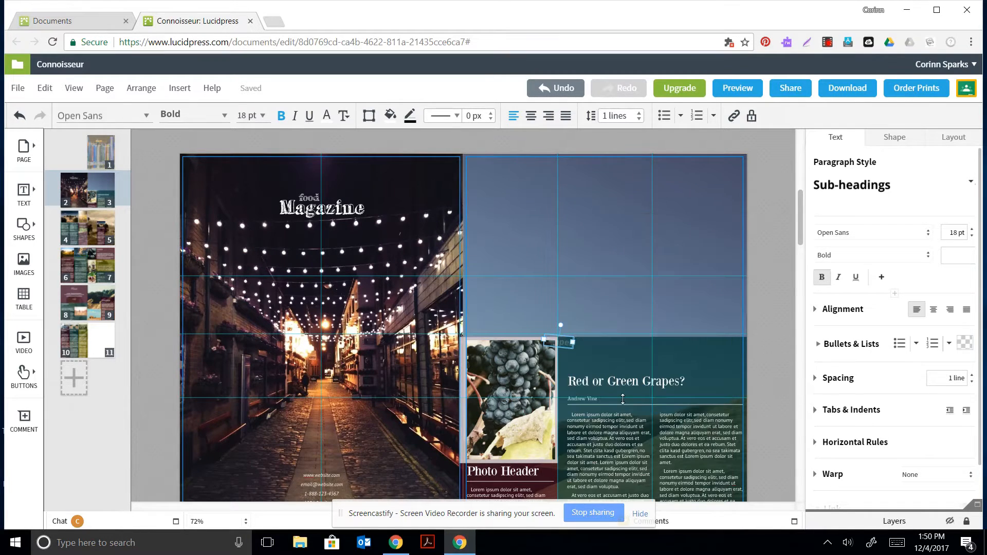
pyautogui.scroll(-1, 569, 339)
pyautogui.rightClick(570, 339)
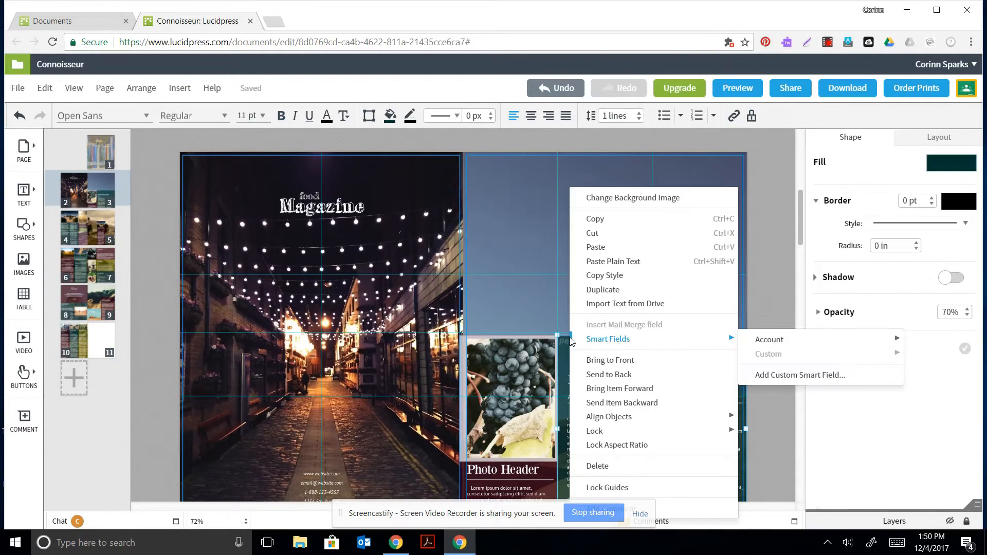
pyautogui.click(550, 340)
pyautogui.moveTo(555, 342); pyautogui.dragTo(587, 355)
pyautogui.click(554, 340)
pyautogui.click(567, 339)
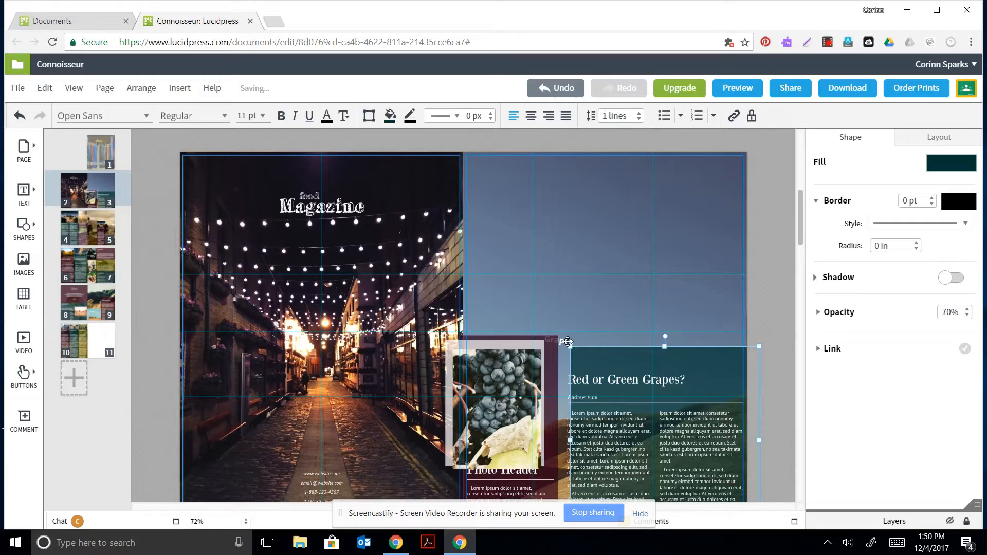
# Bring the 'Red or Green Grapes?' heading forward and rearrange the grape photo, white box and purple rectangle.
pyautogui.click(568, 342)
pyautogui.rightClick(567, 341)
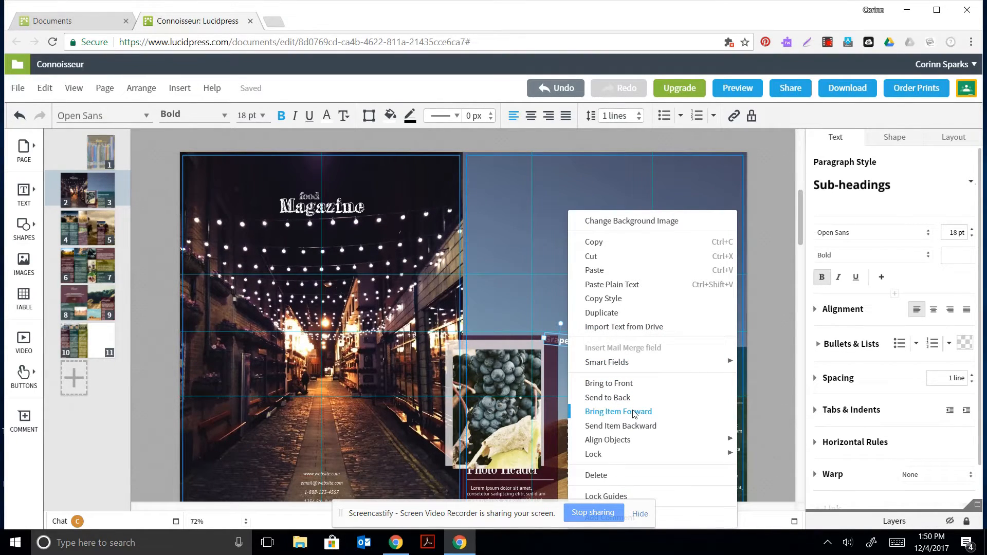
pyautogui.click(635, 415)
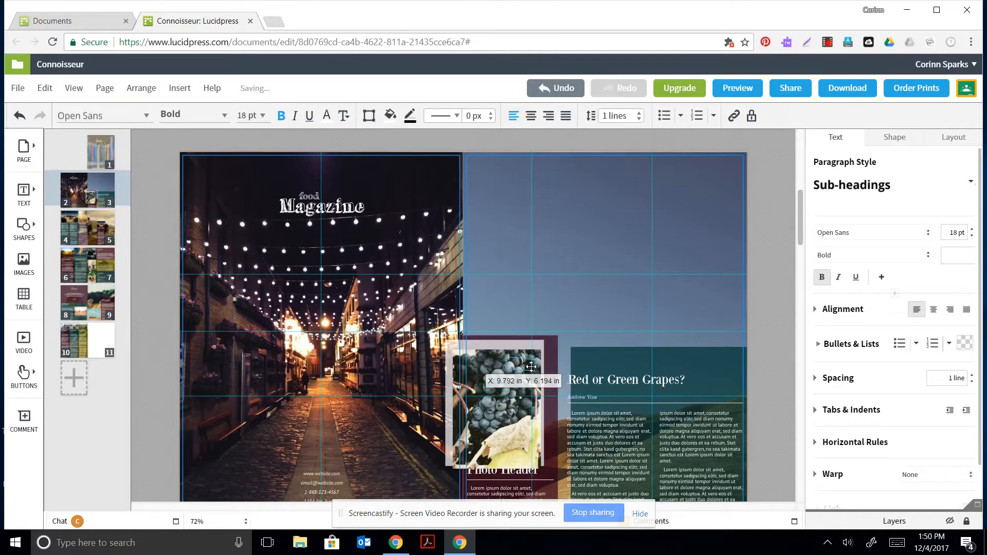
pyautogui.moveTo(531, 366); pyautogui.dragTo(554, 415)
pyautogui.click(518, 376)
pyautogui.click(514, 371)
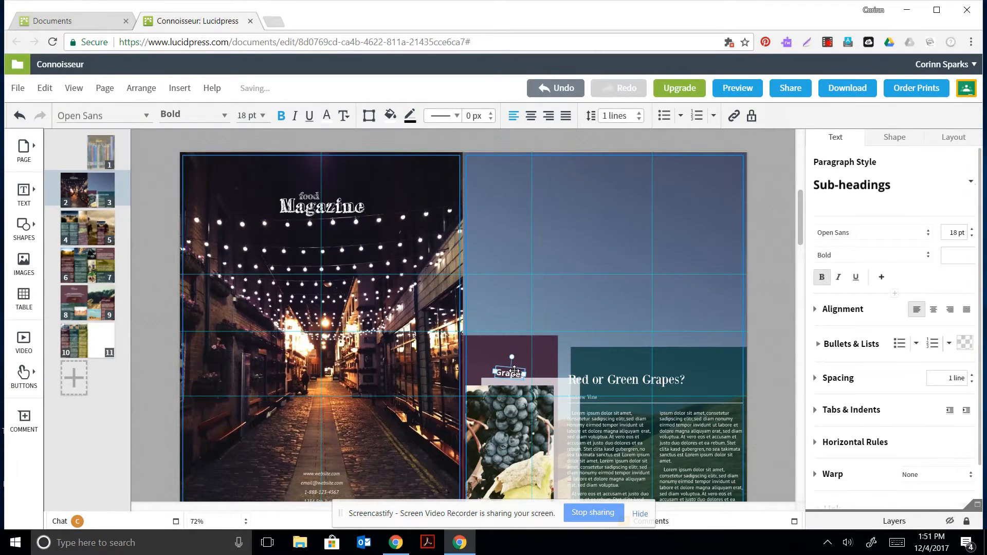
pyautogui.moveTo(519, 367); pyautogui.dragTo(599, 370)
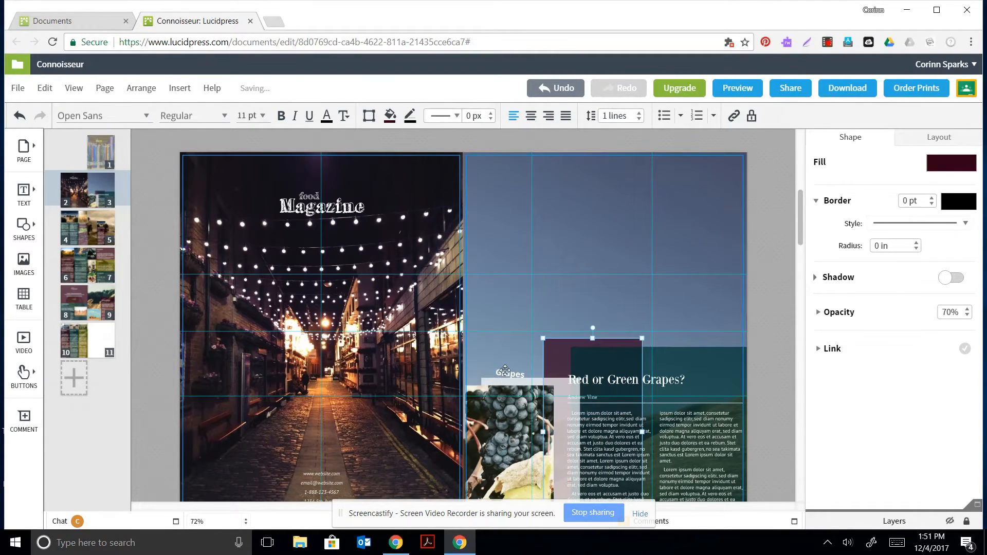
# Bring the Grapes text one layer forward and place it over the grapes image.
pyautogui.click(506, 370)
pyautogui.rightClick(506, 370)
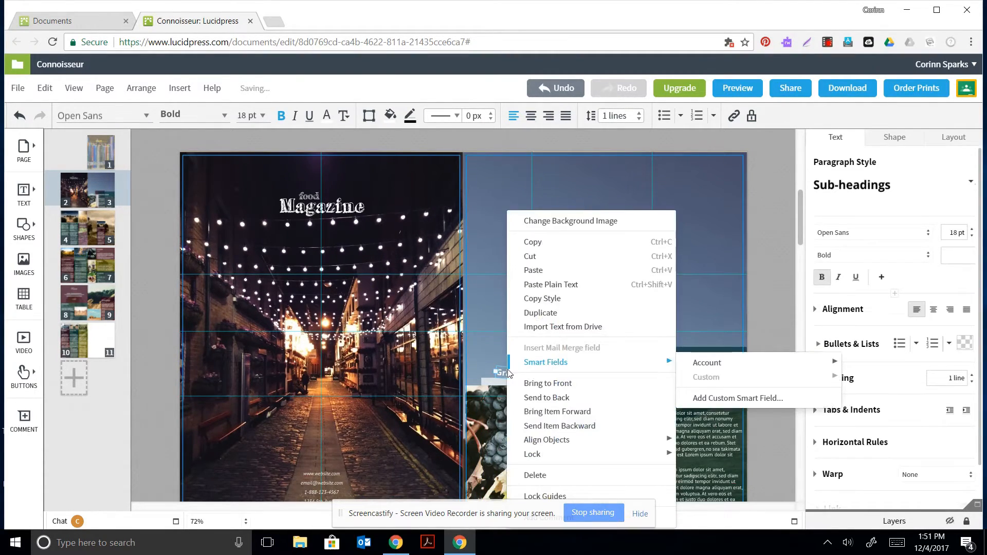
pyautogui.click(555, 410)
pyautogui.moveTo(506, 372); pyautogui.dragTo(515, 407)
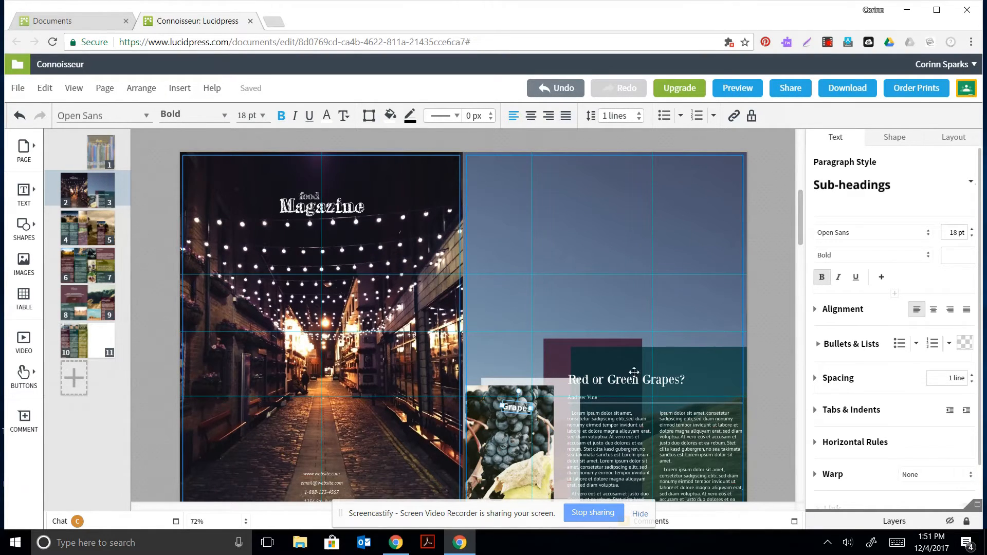
# Browse spreads 4–5, 6–7 and 8–9, then return to the WAHS Library cover on page 1.
pyautogui.click(103, 221)
pyautogui.click(93, 164)
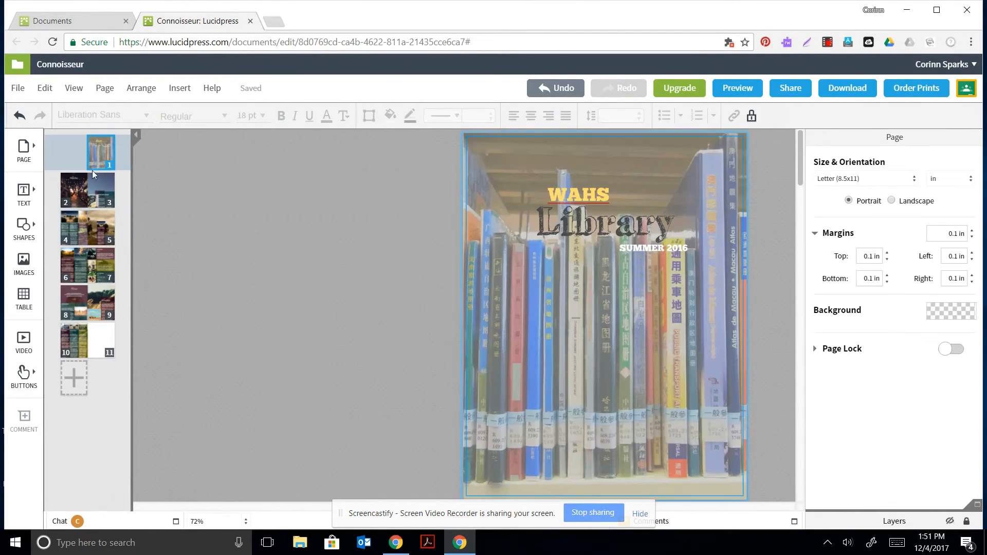
pyautogui.click(76, 193)
pyautogui.click(105, 240)
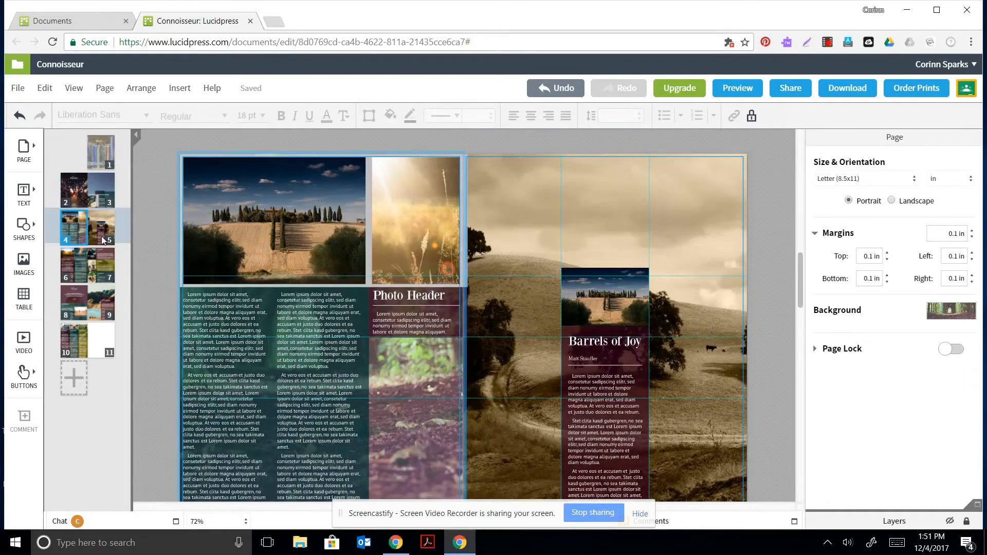
pyautogui.click(89, 278)
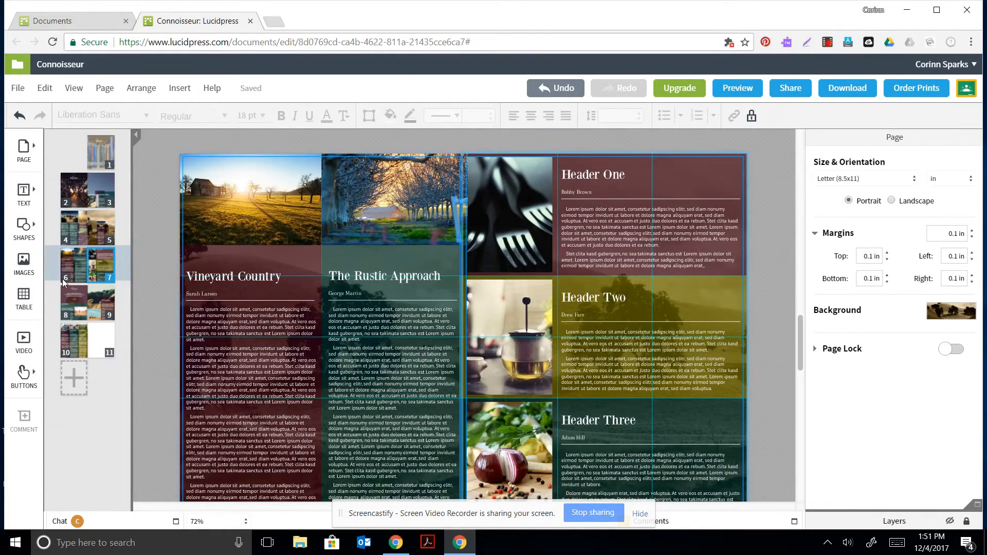
pyautogui.click(68, 308)
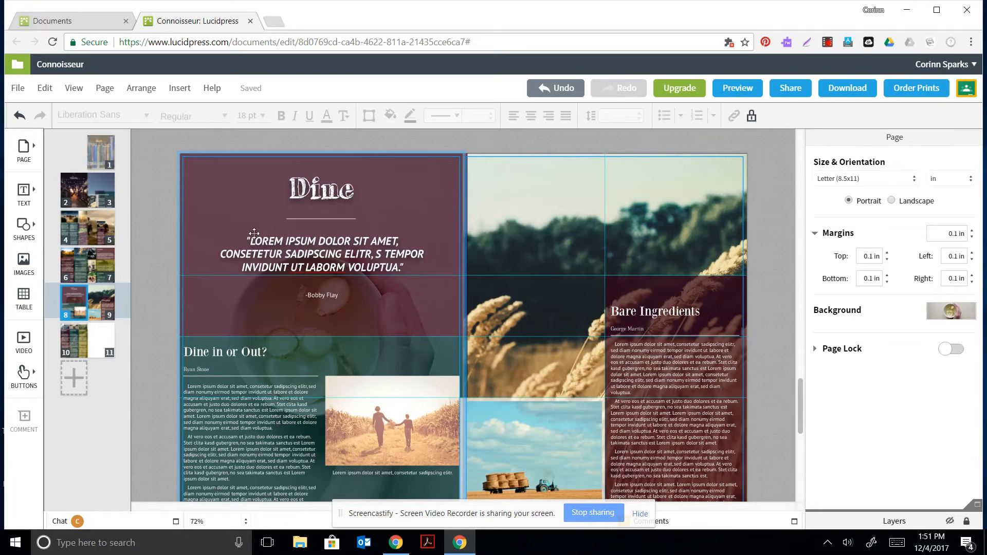
pyautogui.click(98, 157)
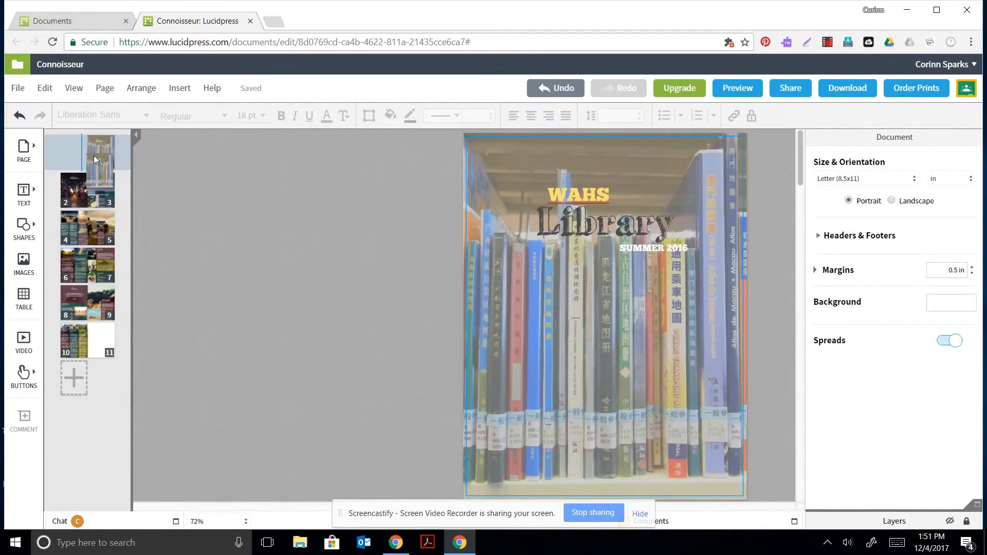